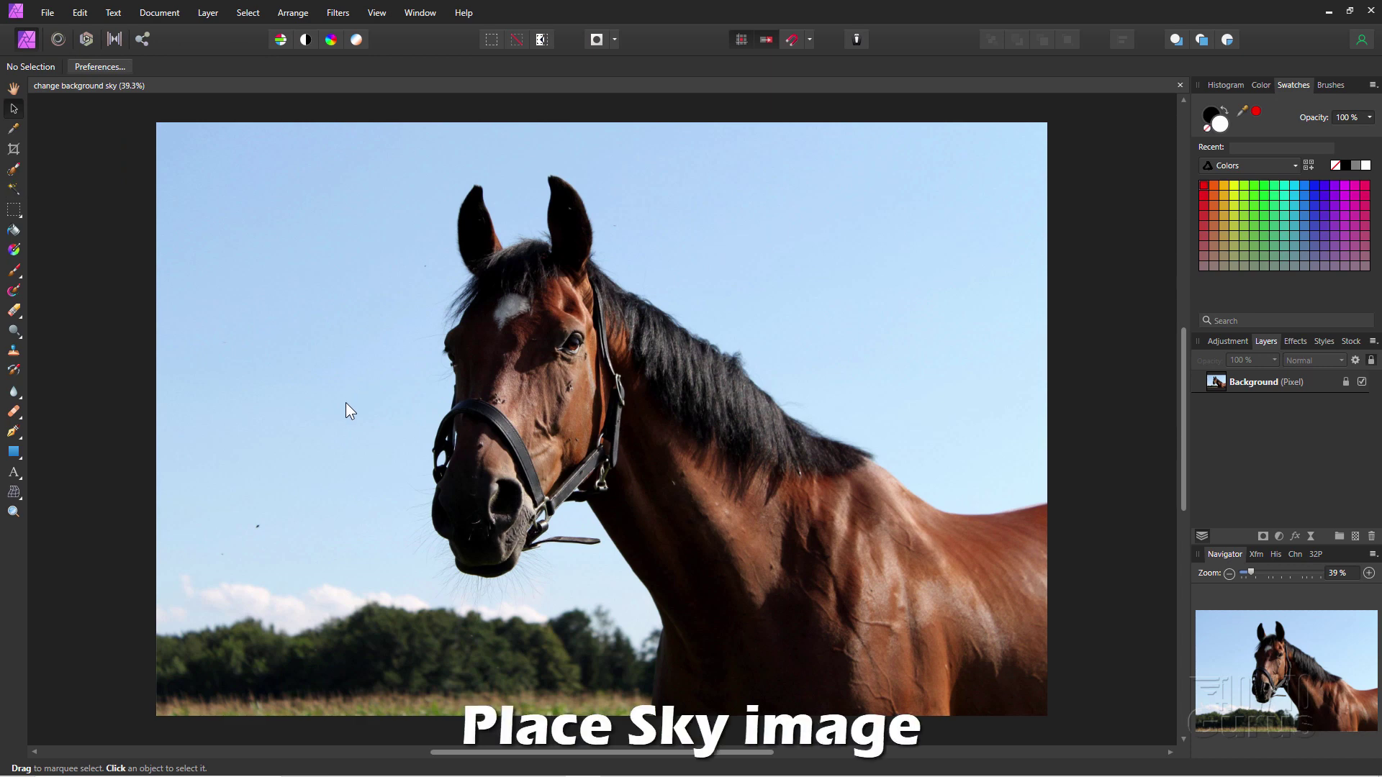
- Place the sky-49520.jpg image from the Pixabay 2 folder onto the horse photo at its default size
{"action": "left_click", "coordinate": [49, 14]}
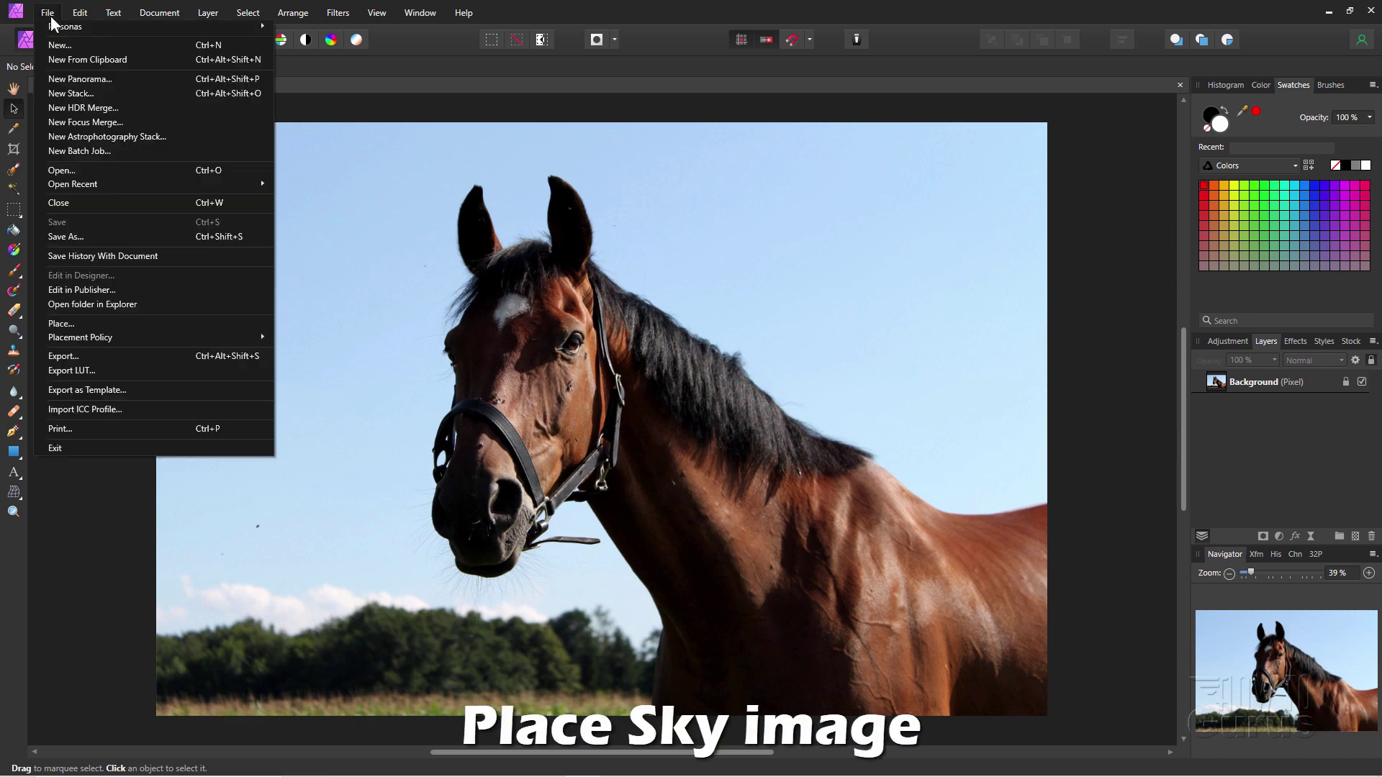
{"action": "left_click", "coordinate": [83, 317]}
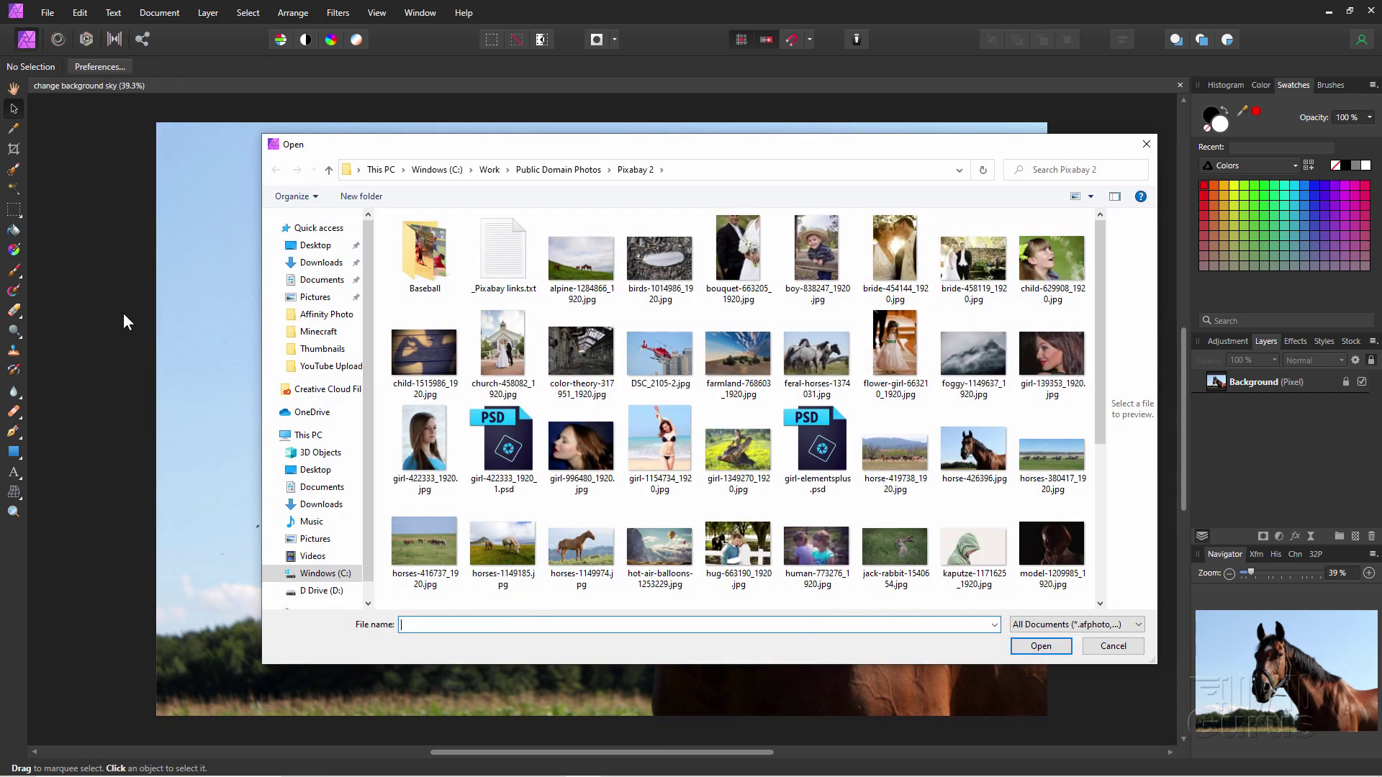
{"action": "scroll", "coordinate": [1081, 324], "scroll_direction": "down", "scroll_amount": 3}
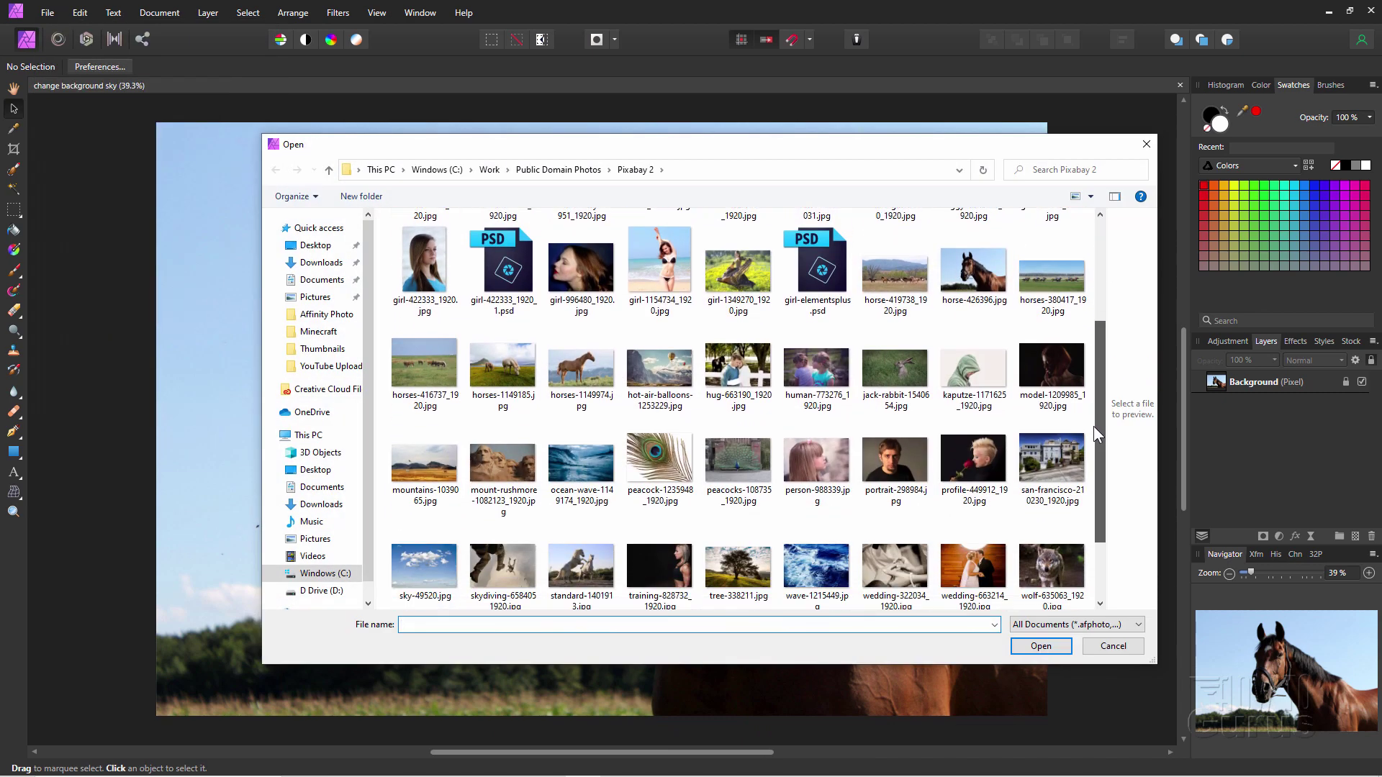
{"action": "left_click", "coordinate": [423, 493]}
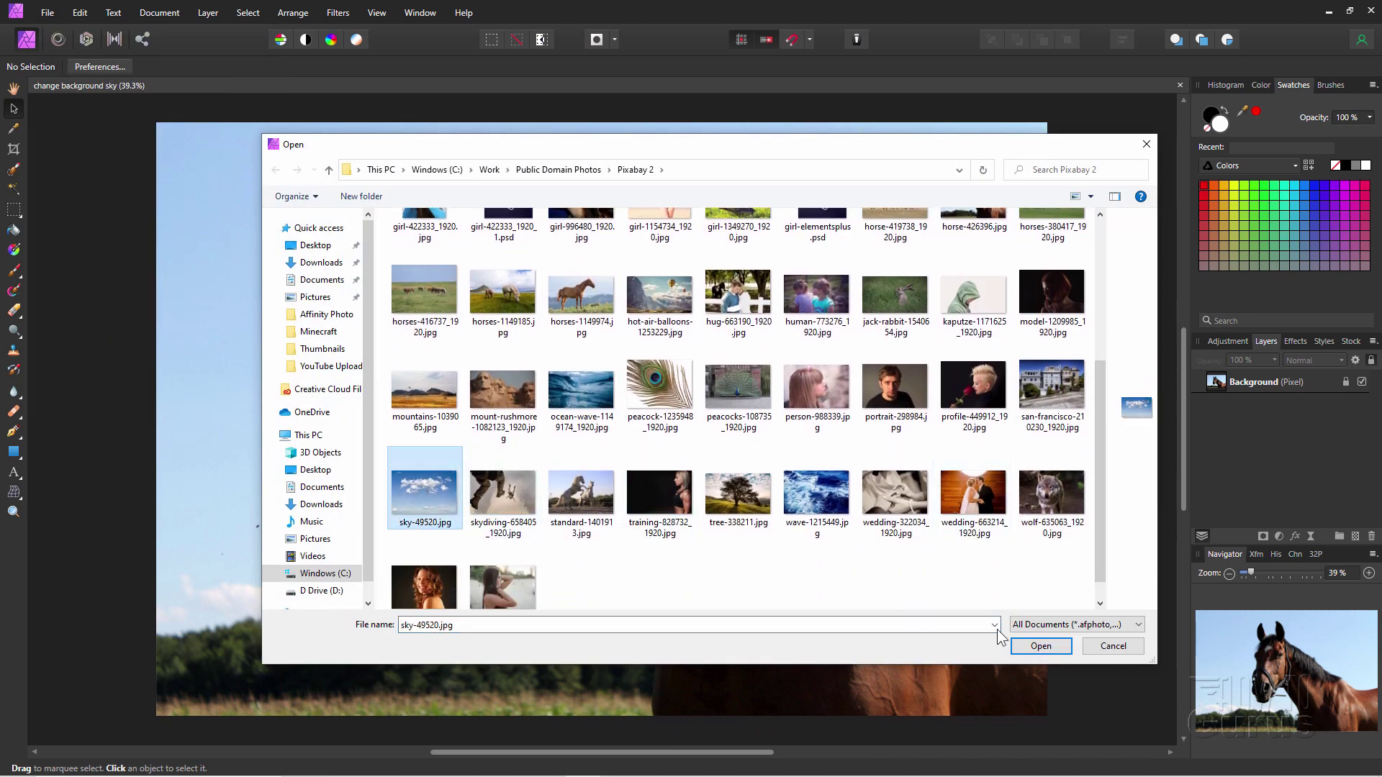
{"action": "left_click", "coordinate": [1034, 648]}
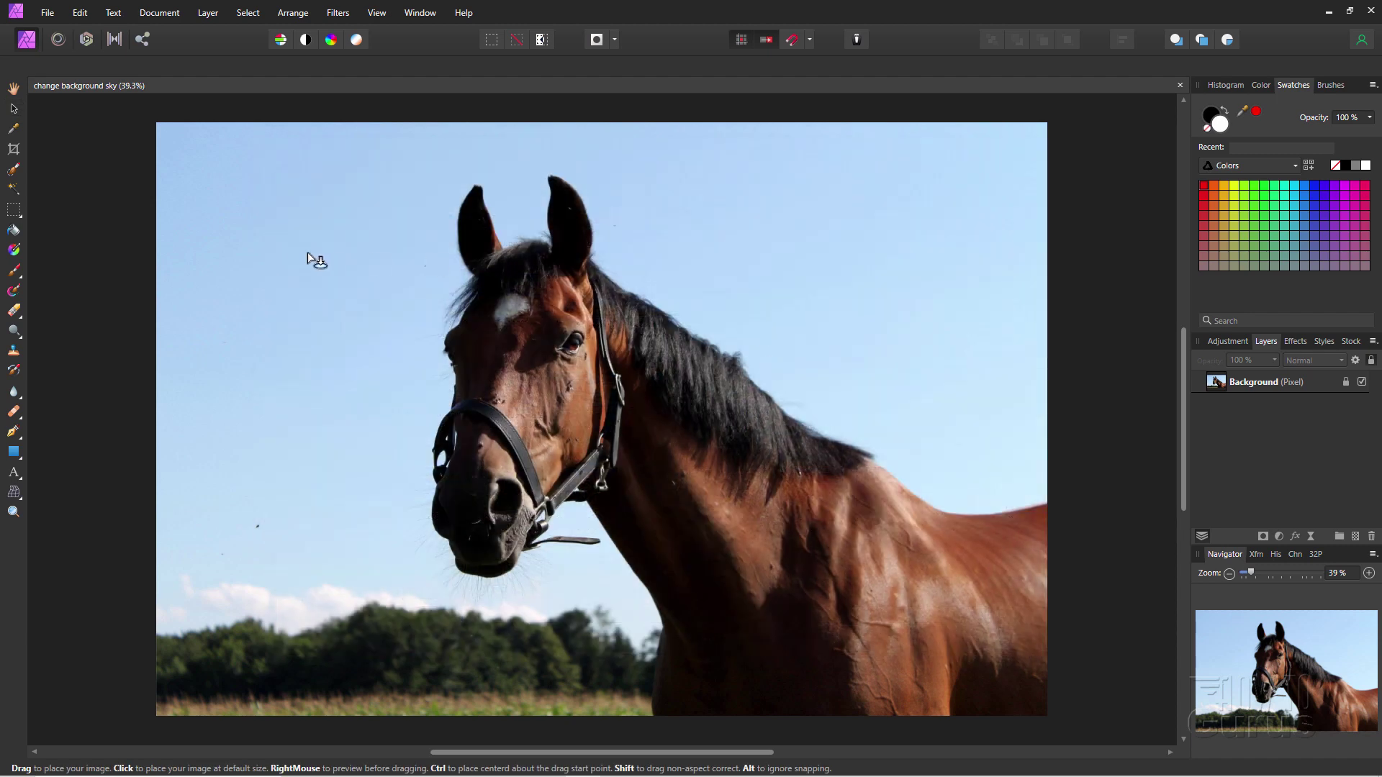
{"action": "left_click", "coordinate": [481, 339]}
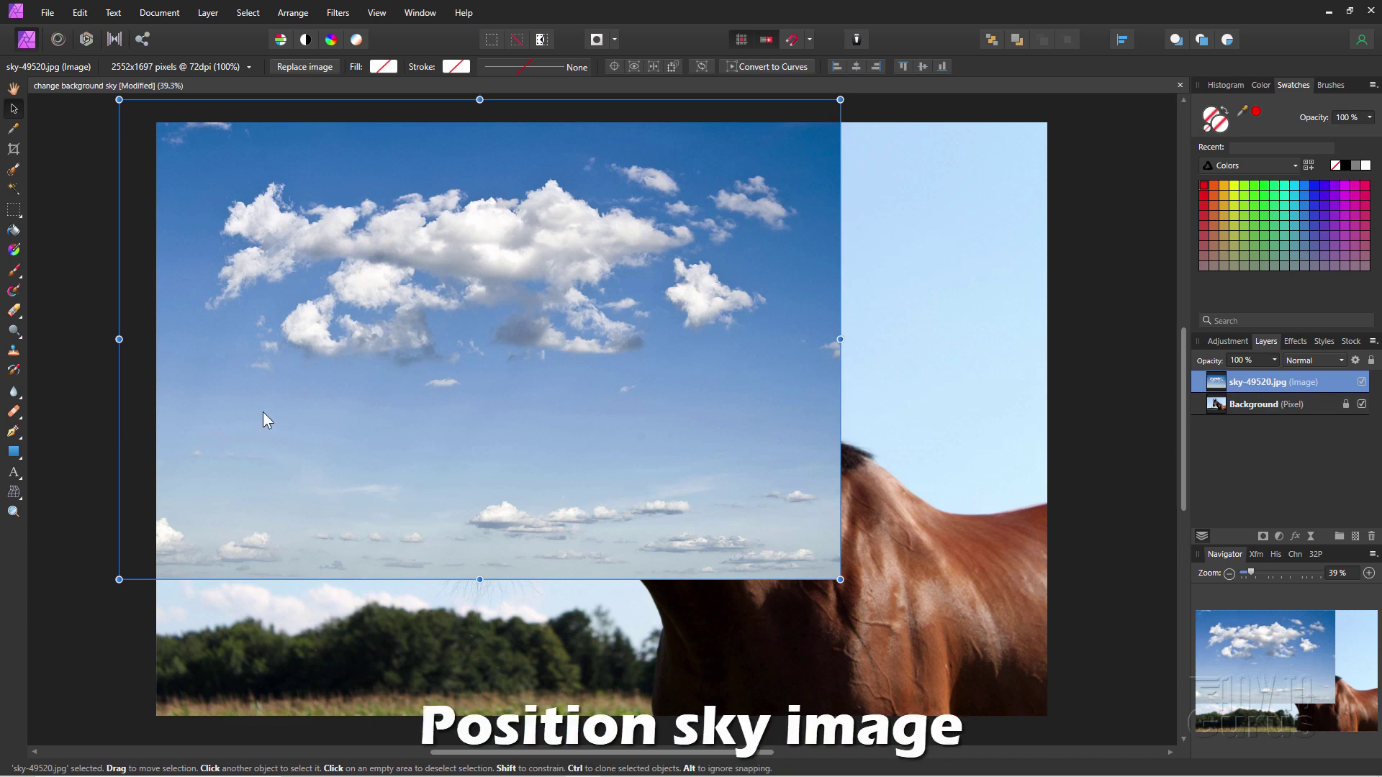
- Align the sky image with the photo's upper-left corner, enlarge it to cover the whole canvas, and hide its layer
{"action": "left_click_drag", "start_coordinate": [267, 414], "coordinate": [292, 433]}
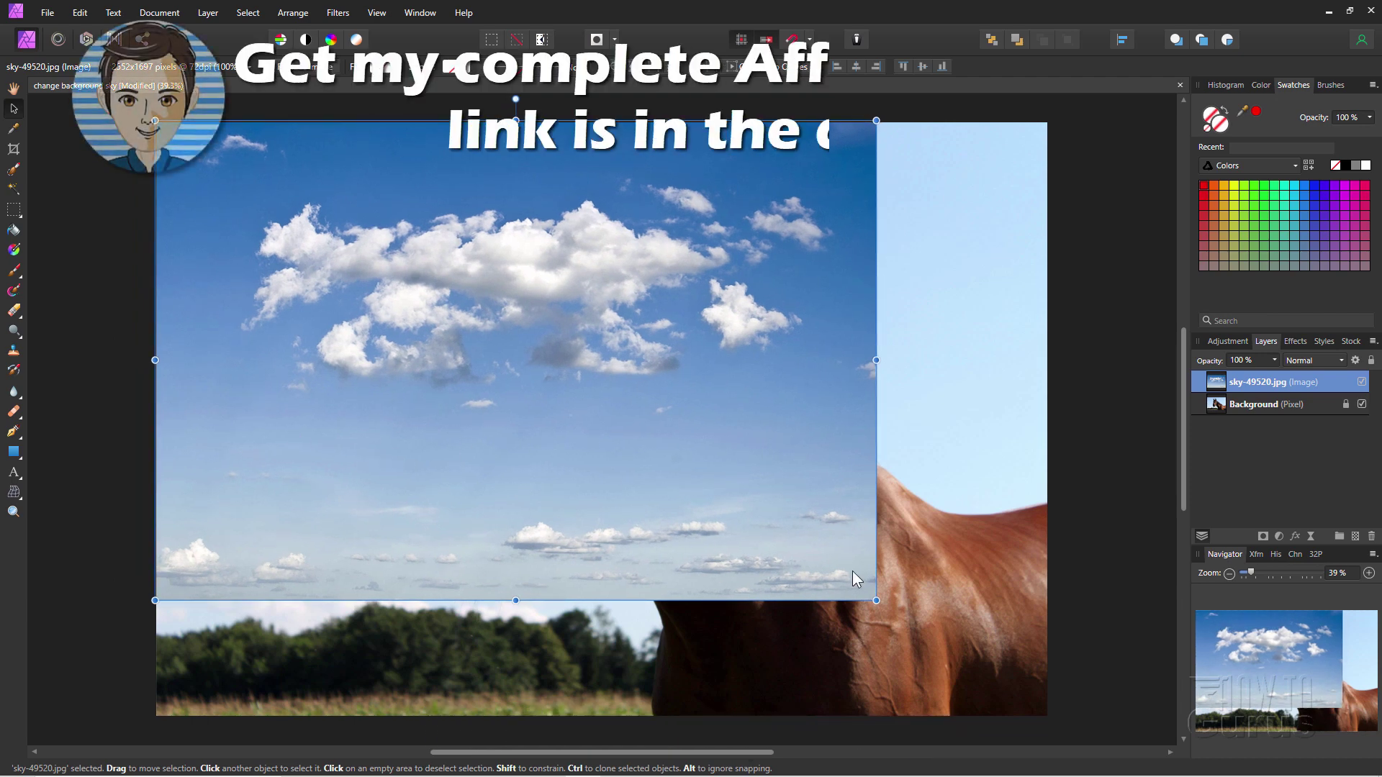
{"action": "left_click_drag", "start_coordinate": [876, 601], "coordinate": [1054, 718]}
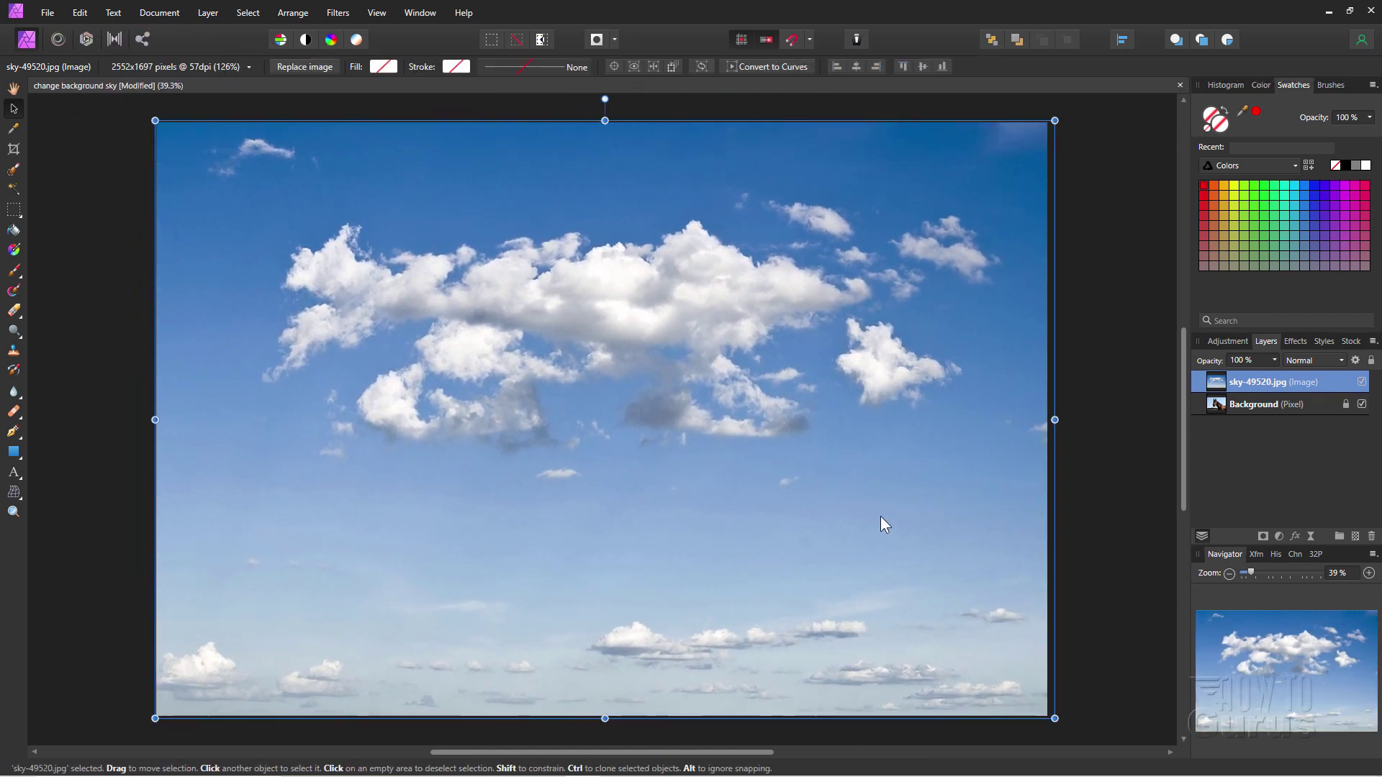
{"action": "left_click", "coordinate": [1362, 382]}
- Duplicate the Background layer and move the copy above the sky layer, hiding the original Background
{"action": "left_click", "coordinate": [1210, 404]}
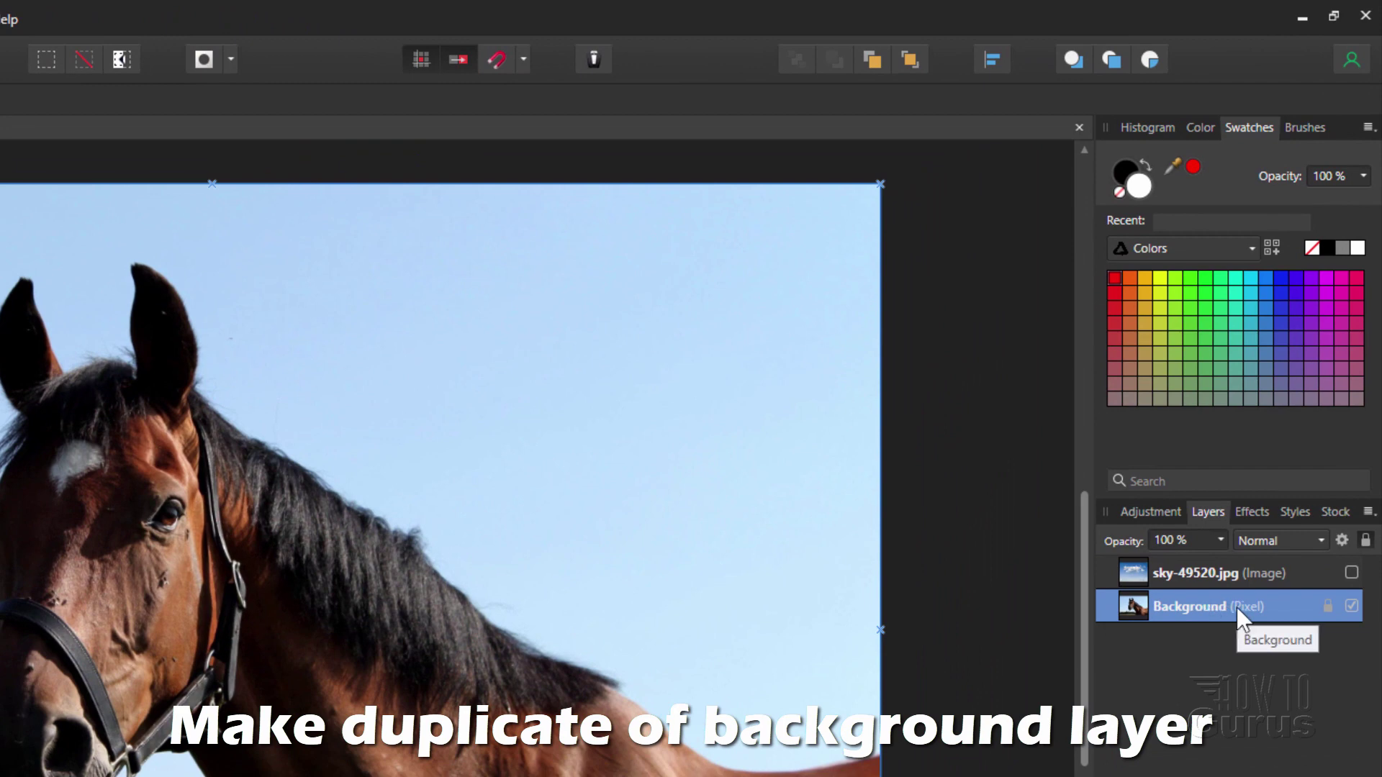
{"action": "right_click", "coordinate": [1277, 604]}
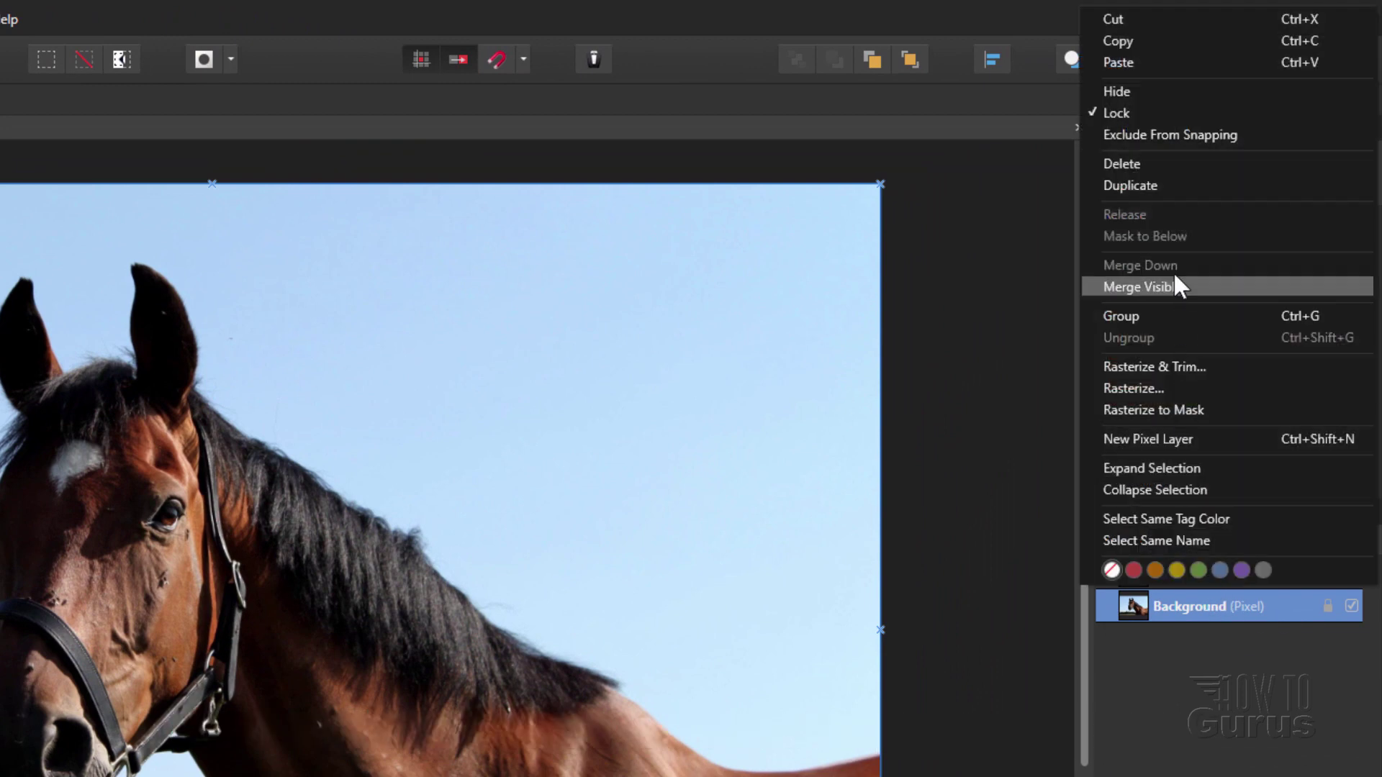
{"action": "left_click", "coordinate": [1150, 189]}
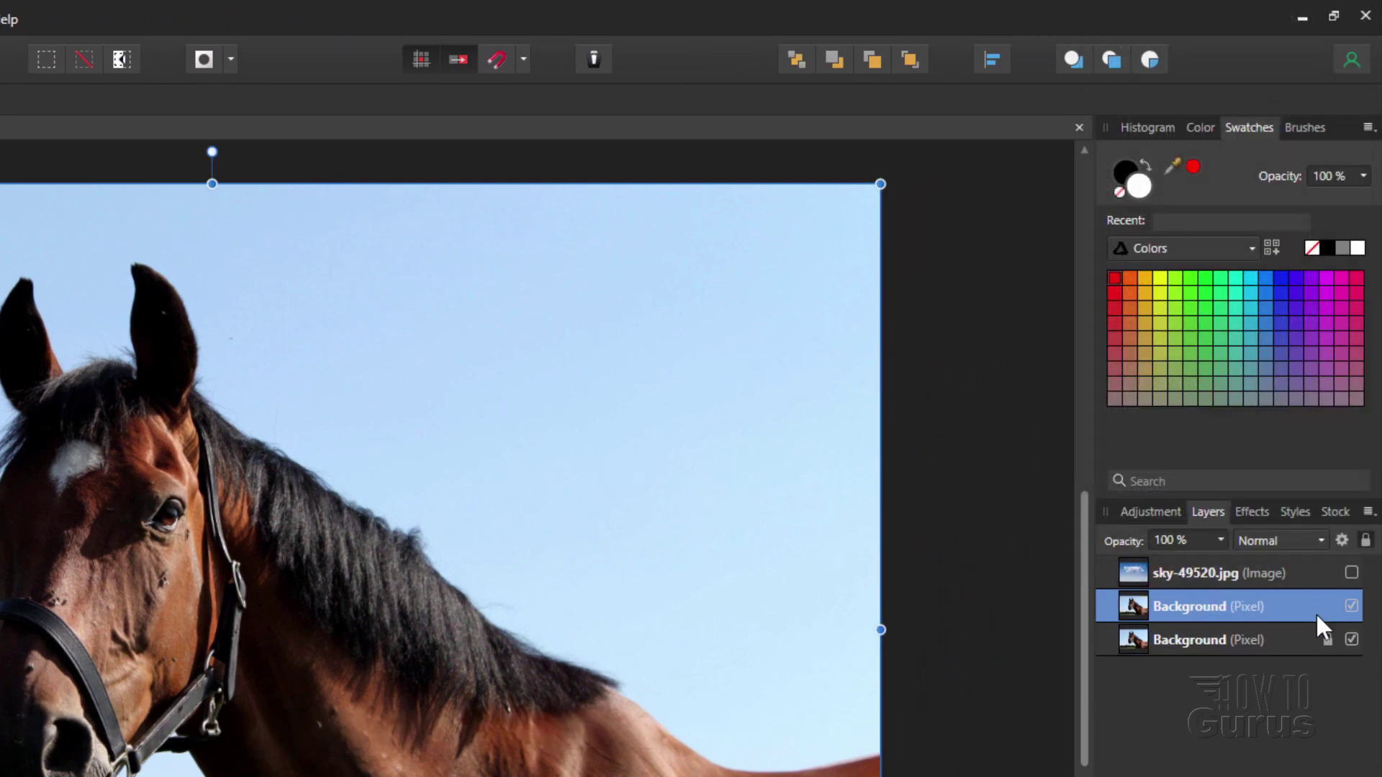
{"action": "left_click_drag", "start_coordinate": [1284, 605], "coordinate": [1110, 560]}
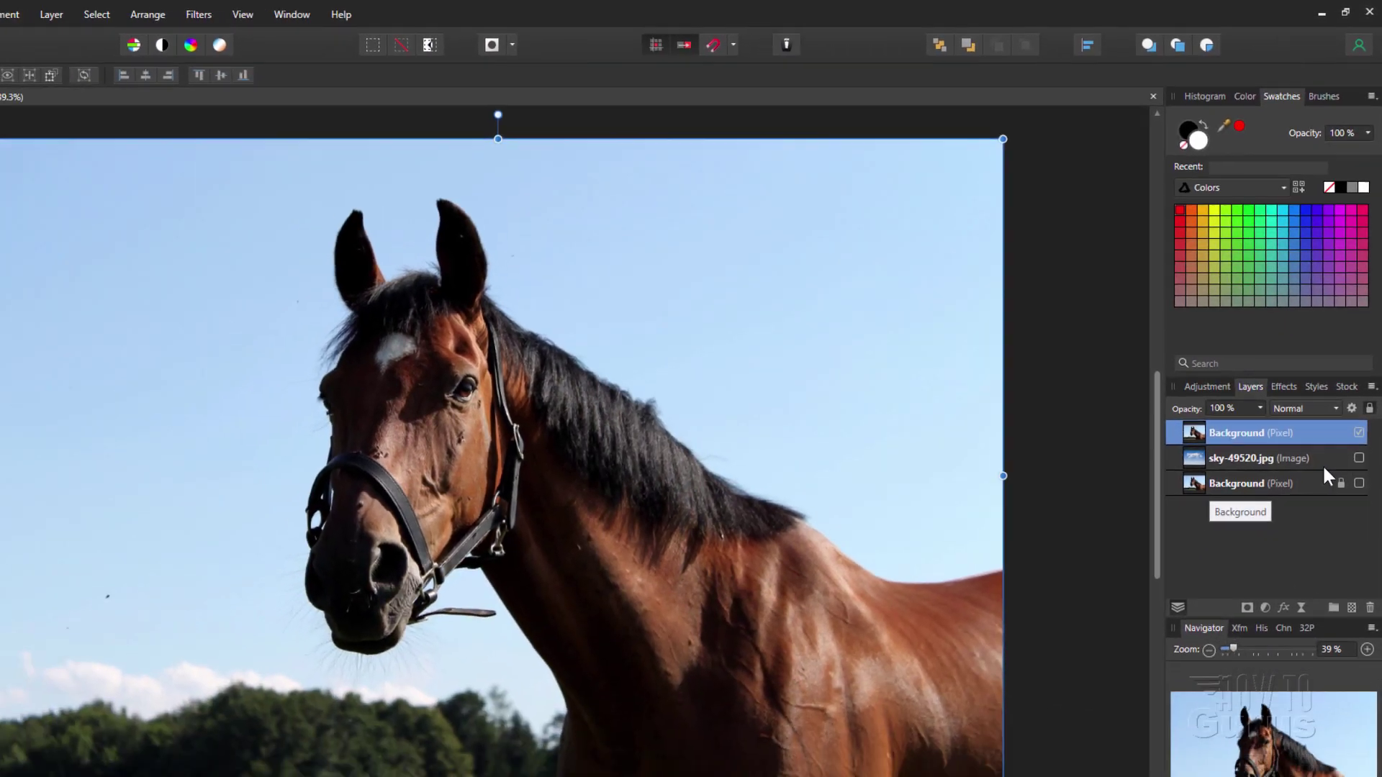
{"action": "double_click", "coordinate": [1297, 572]}
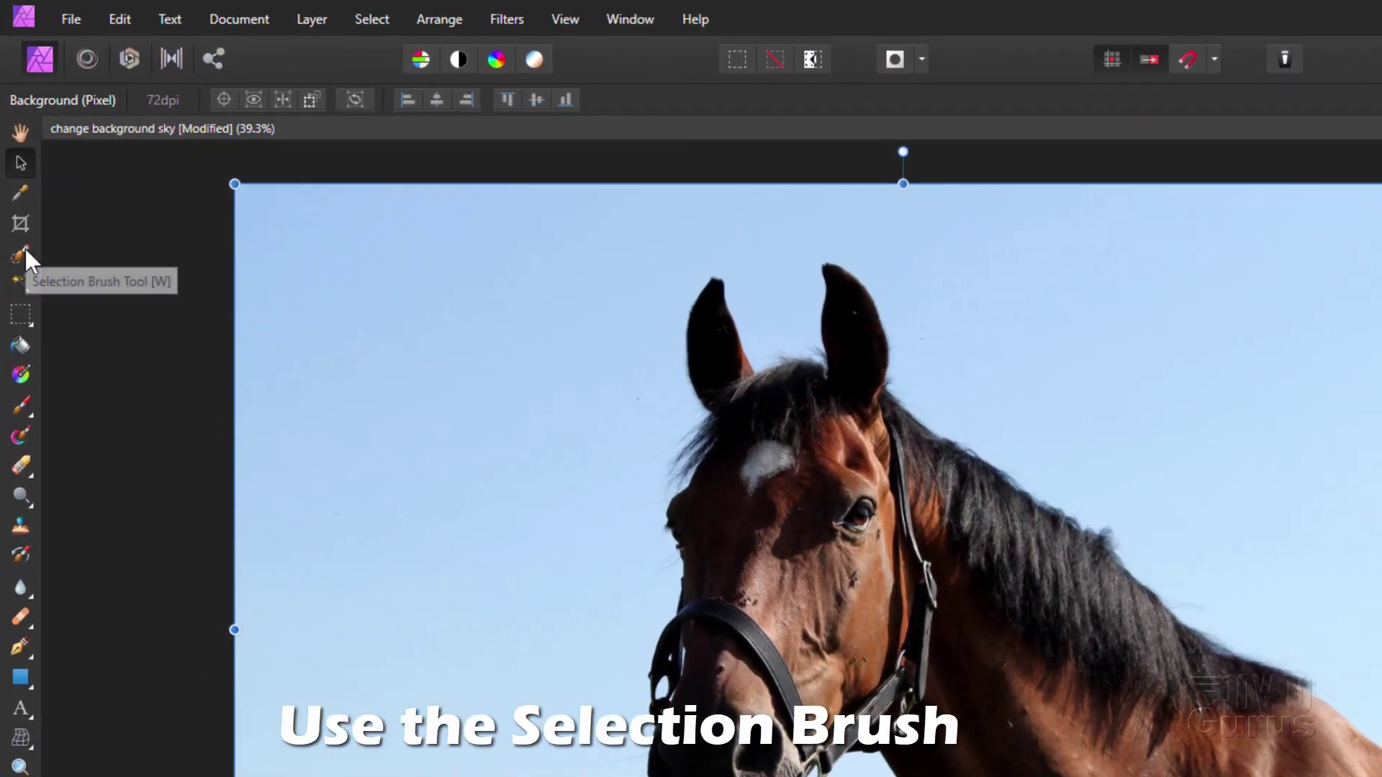
- Select the horse's head, ears and mane with a 35 px Selection Brush that snaps to edges
{"action": "left_click", "coordinate": [24, 249]}
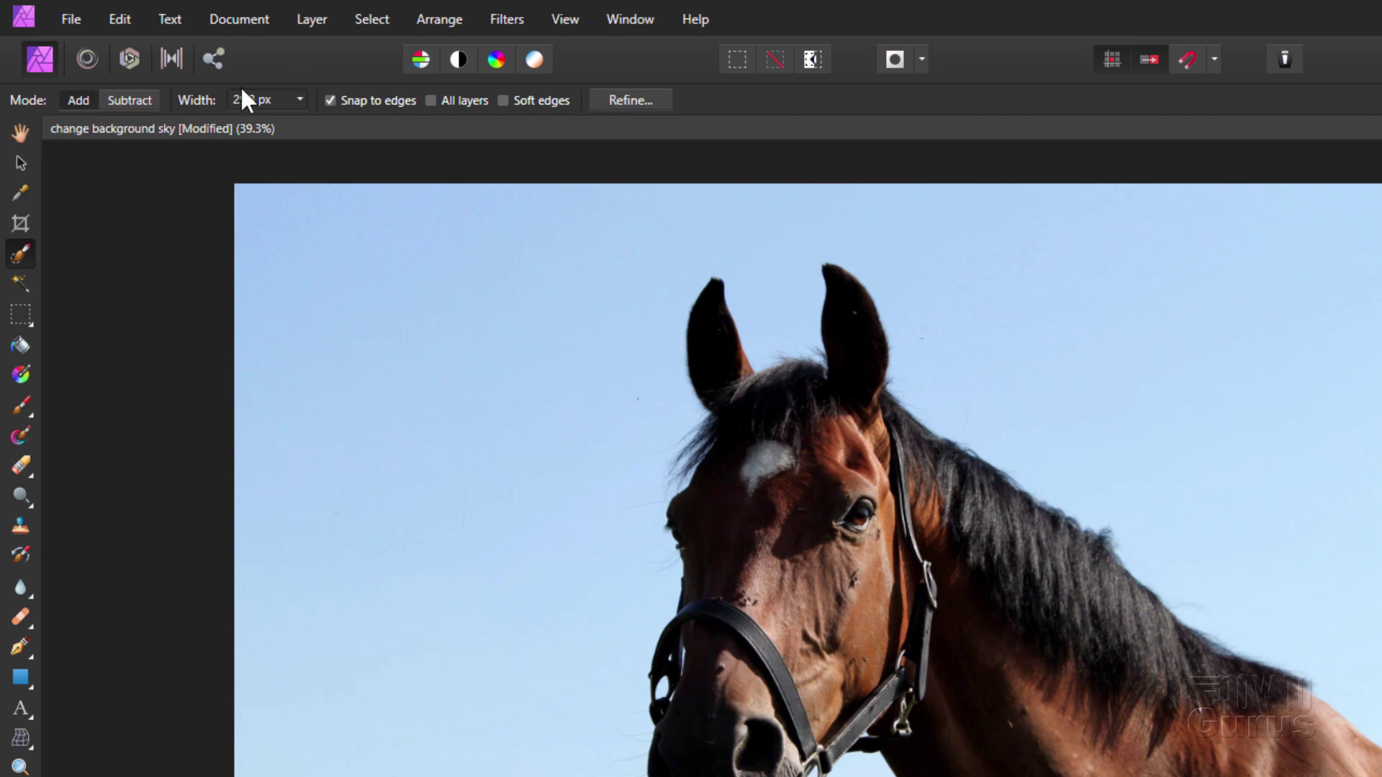
{"action": "left_click", "coordinate": [287, 101]}
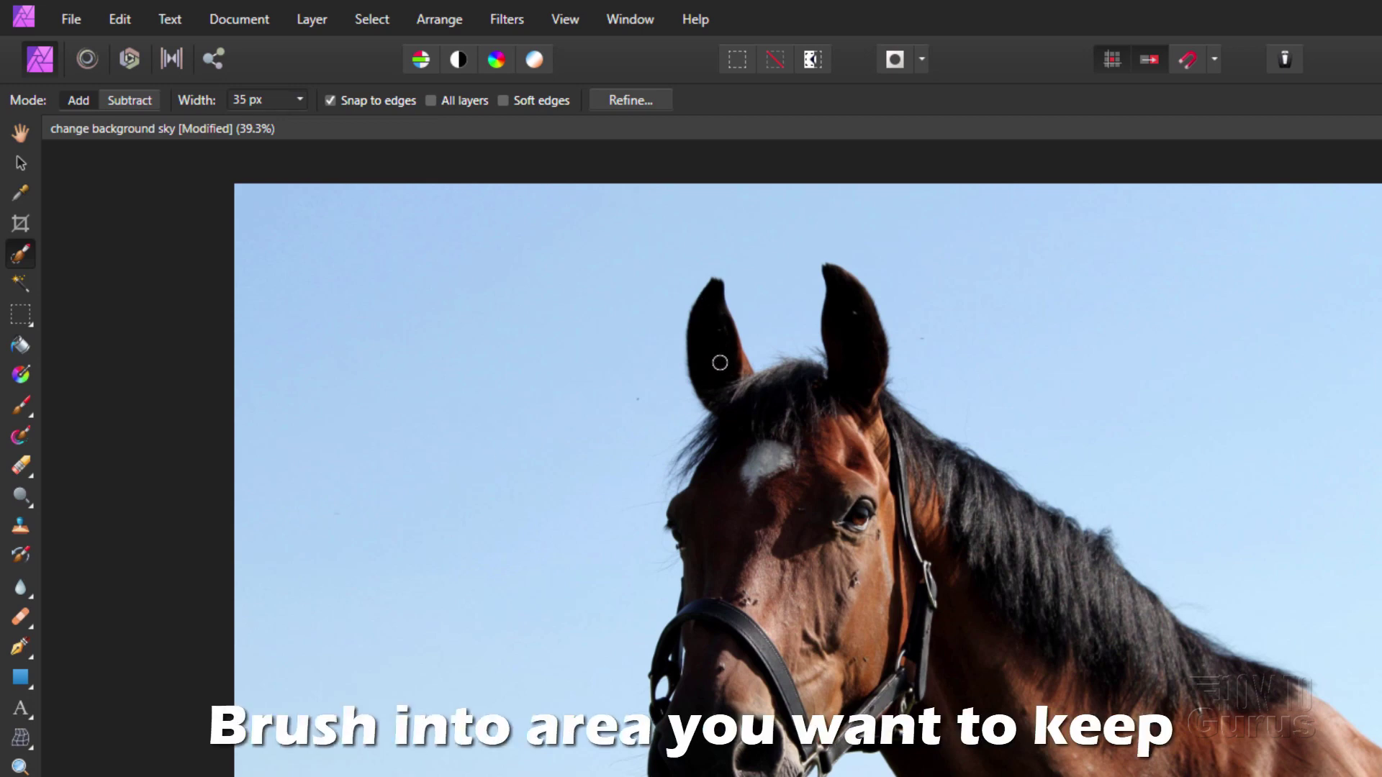
{"action": "mouse_move", "coordinate": [720, 362]}
{"action": "left_mouse_down"}
{"action": "mouse_move", "coordinate": [734, 396]}
{"action": "mouse_move", "coordinate": [706, 494]}
{"action": "left_mouse_up"}
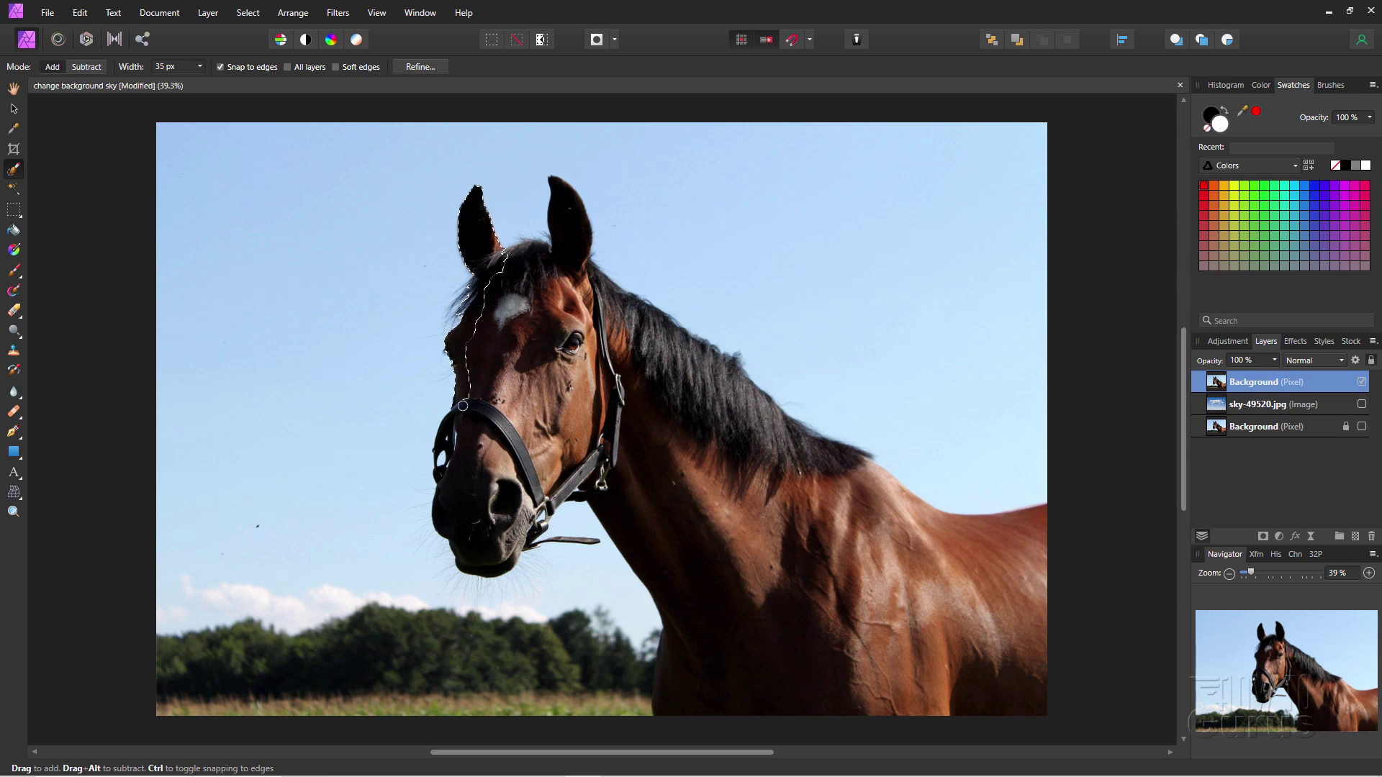
{"action": "mouse_move", "coordinate": [463, 406]}
{"action": "left_mouse_down"}
{"action": "mouse_move", "coordinate": [509, 478]}
{"action": "mouse_move", "coordinate": [472, 434]}
{"action": "mouse_move", "coordinate": [459, 499]}
{"action": "mouse_move", "coordinate": [547, 354]}
{"action": "mouse_move", "coordinate": [495, 395]}
{"action": "mouse_move", "coordinate": [504, 402]}
{"action": "mouse_move", "coordinate": [499, 322]}
{"action": "mouse_move", "coordinate": [544, 271]}
{"action": "left_mouse_up"}
{"action": "mouse_move", "coordinate": [554, 495]}
{"action": "left_mouse_down"}
{"action": "mouse_move", "coordinate": [596, 455]}
{"action": "mouse_move", "coordinate": [599, 376]}
{"action": "mouse_move", "coordinate": [608, 430]}
{"action": "mouse_move", "coordinate": [616, 356]}
{"action": "mouse_move", "coordinate": [598, 305]}
{"action": "mouse_move", "coordinate": [627, 328]}
{"action": "left_mouse_up"}
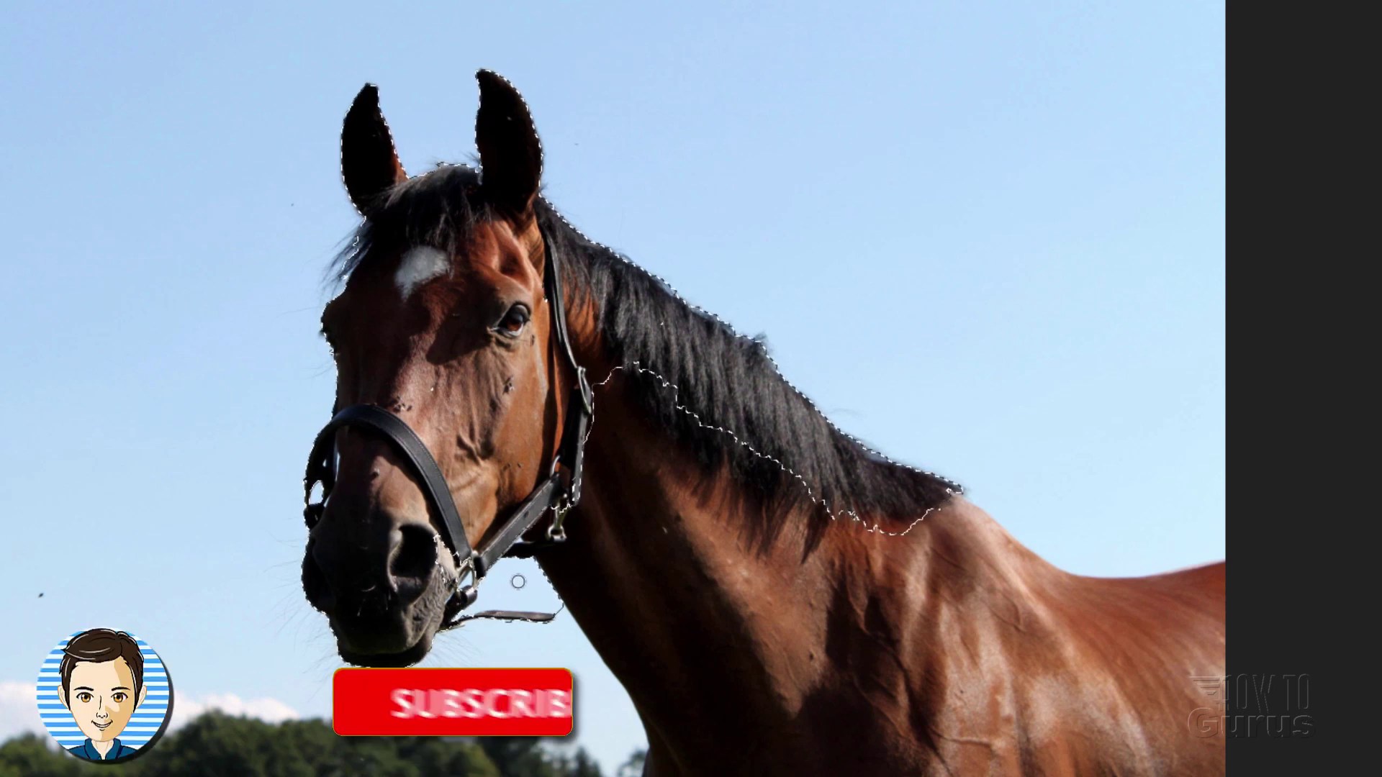
- Extend the brush selection over the rest of the horse's body, the trees and the grass field
{"action": "mouse_move", "coordinate": [637, 421]}
{"action": "left_mouse_down"}
{"action": "mouse_move", "coordinate": [605, 559]}
{"action": "mouse_move", "coordinate": [586, 570]}
{"action": "mouse_move", "coordinate": [624, 652]}
{"action": "mouse_move", "coordinate": [701, 732]}
{"action": "mouse_move", "coordinate": [694, 605]}
{"action": "mouse_move", "coordinate": [709, 507]}
{"action": "mouse_move", "coordinate": [774, 561]}
{"action": "mouse_move", "coordinate": [855, 713]}
{"action": "mouse_move", "coordinate": [903, 620]}
{"action": "mouse_move", "coordinate": [966, 558]}
{"action": "left_mouse_up"}
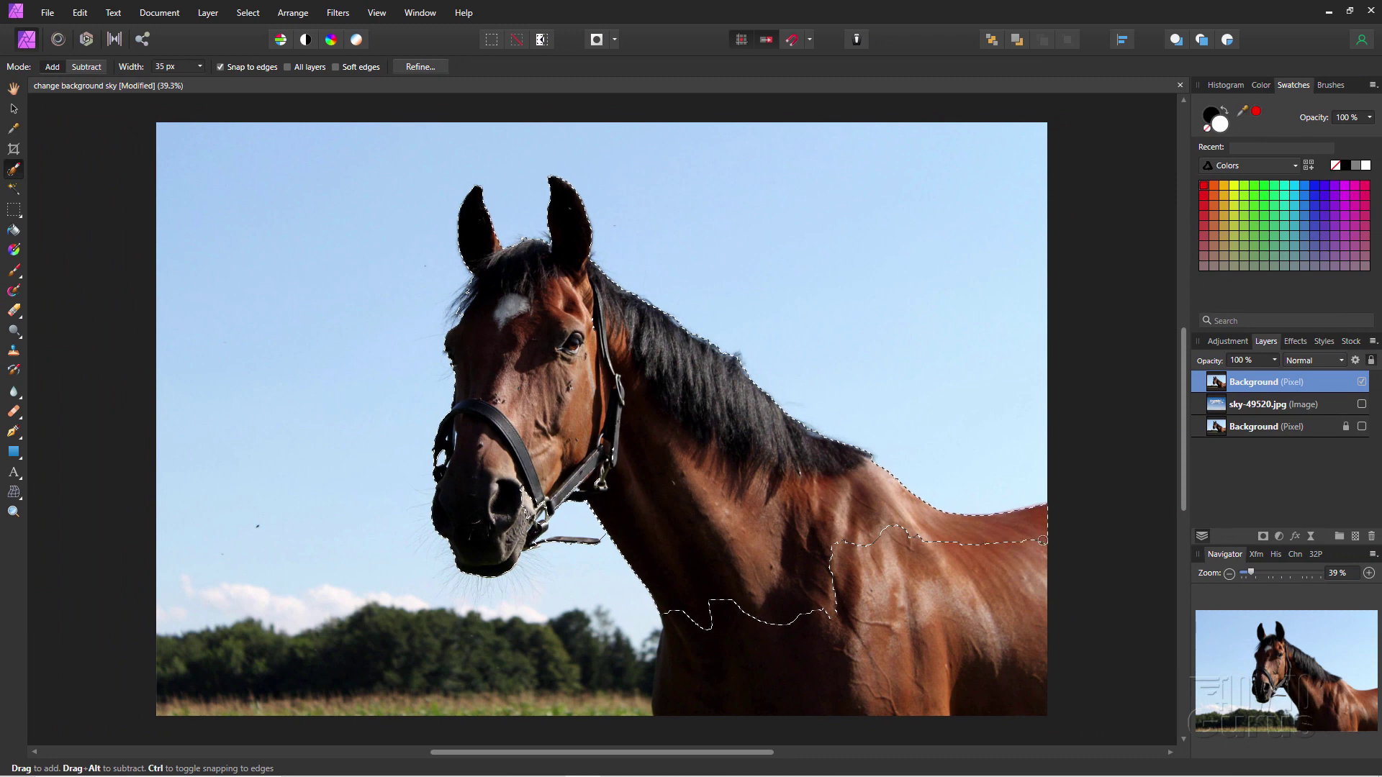
{"action": "mouse_move", "coordinate": [1042, 540]}
{"action": "left_mouse_down"}
{"action": "mouse_move", "coordinate": [720, 619]}
{"action": "mouse_move", "coordinate": [669, 688]}
{"action": "mouse_move", "coordinate": [733, 606]}
{"action": "left_mouse_up"}
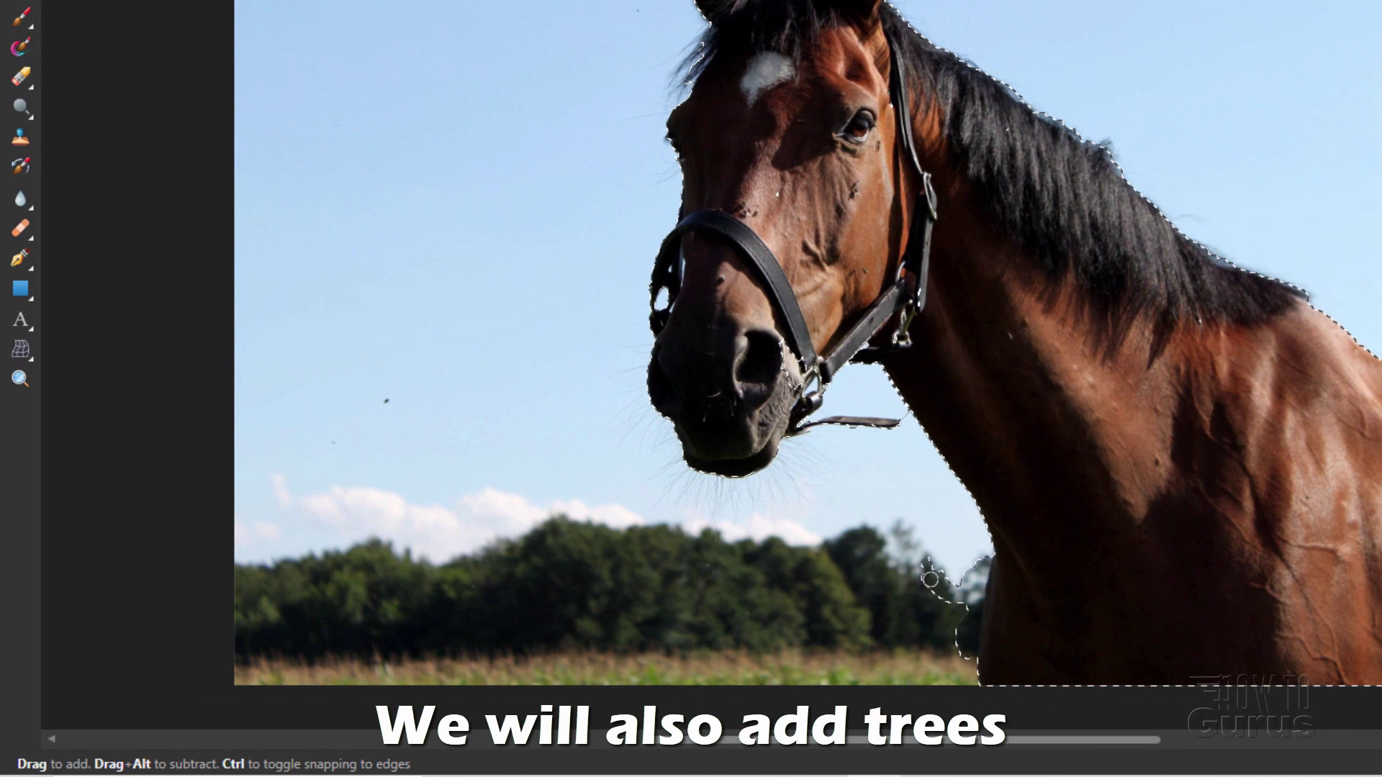
{"action": "mouse_move", "coordinate": [930, 580]}
{"action": "left_mouse_down"}
{"action": "mouse_move", "coordinate": [891, 544]}
{"action": "mouse_move", "coordinate": [820, 558]}
{"action": "mouse_move", "coordinate": [559, 534]}
{"action": "mouse_move", "coordinate": [452, 573]}
{"action": "mouse_move", "coordinate": [355, 557]}
{"action": "mouse_move", "coordinate": [234, 590]}
{"action": "mouse_move", "coordinate": [420, 612]}
{"action": "mouse_move", "coordinate": [327, 631]}
{"action": "mouse_move", "coordinate": [252, 624]}
{"action": "mouse_move", "coordinate": [301, 645]}
{"action": "mouse_move", "coordinate": [551, 660]}
{"action": "left_mouse_up"}
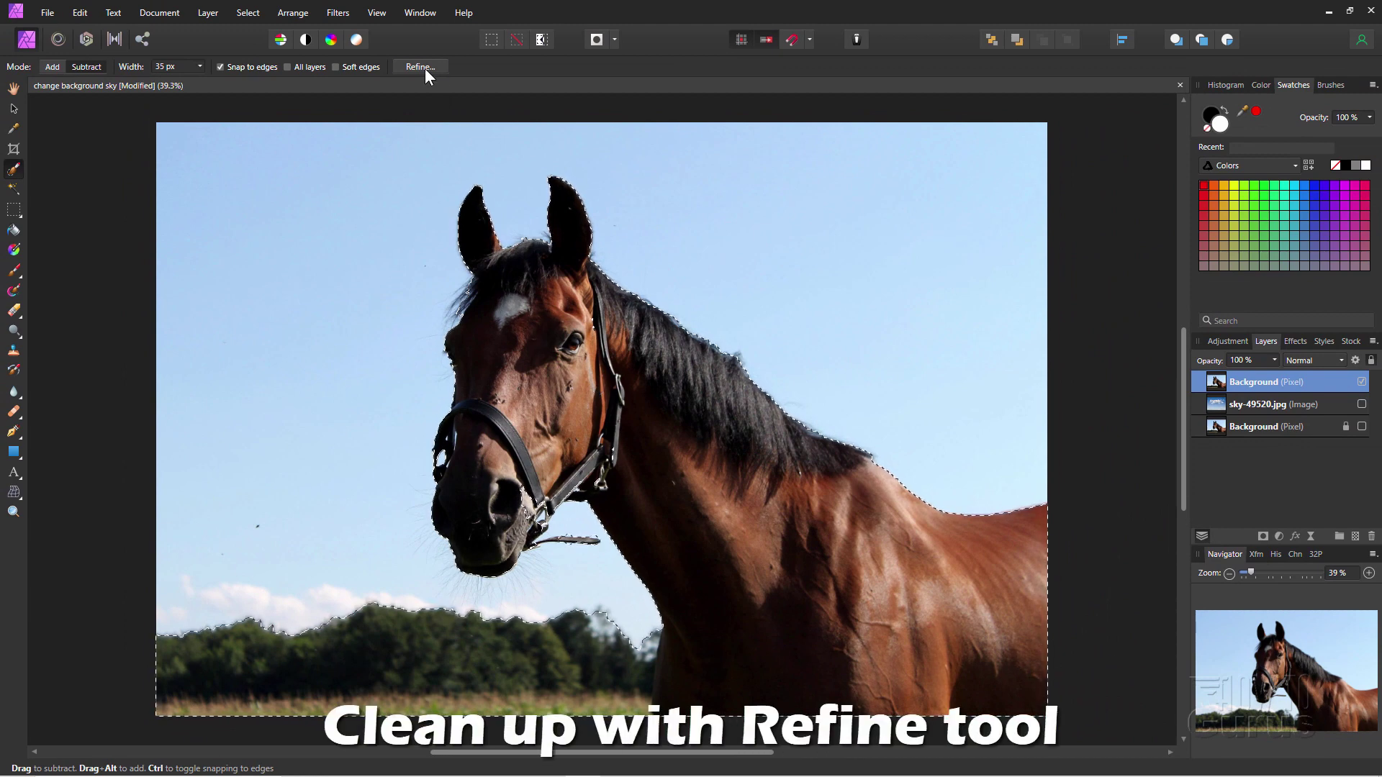
- Start refining the selection with the Overlay preview and brush the Matte adjustment over the forelock and the hair around the ears
{"action": "left_click", "coordinate": [424, 67]}
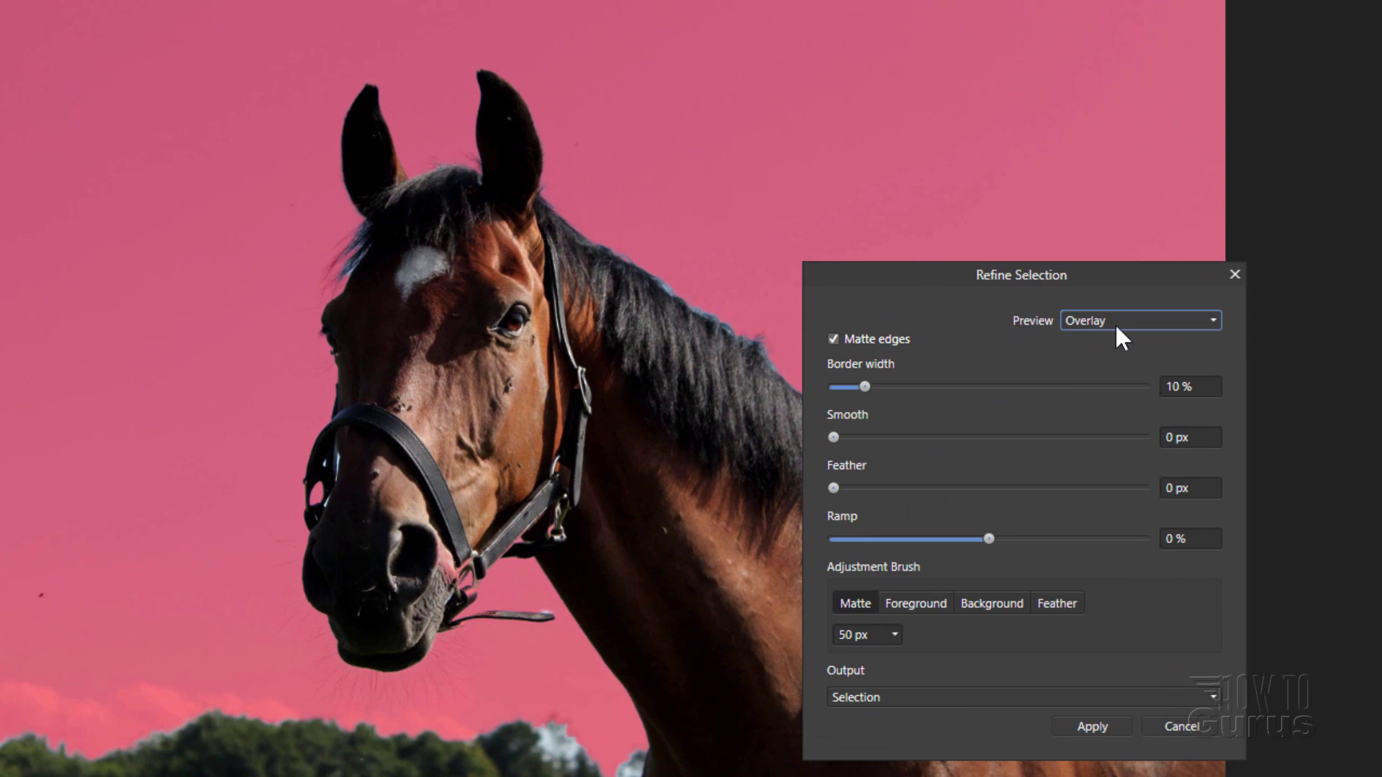
{"action": "left_click", "coordinate": [1117, 324]}
{"action": "left_click", "coordinate": [1089, 349]}
{"action": "left_click_drag", "start_coordinate": [350, 198], "coordinate": [332, 359]}
{"action": "left_click_drag", "start_coordinate": [463, 248], "coordinate": [533, 240]}
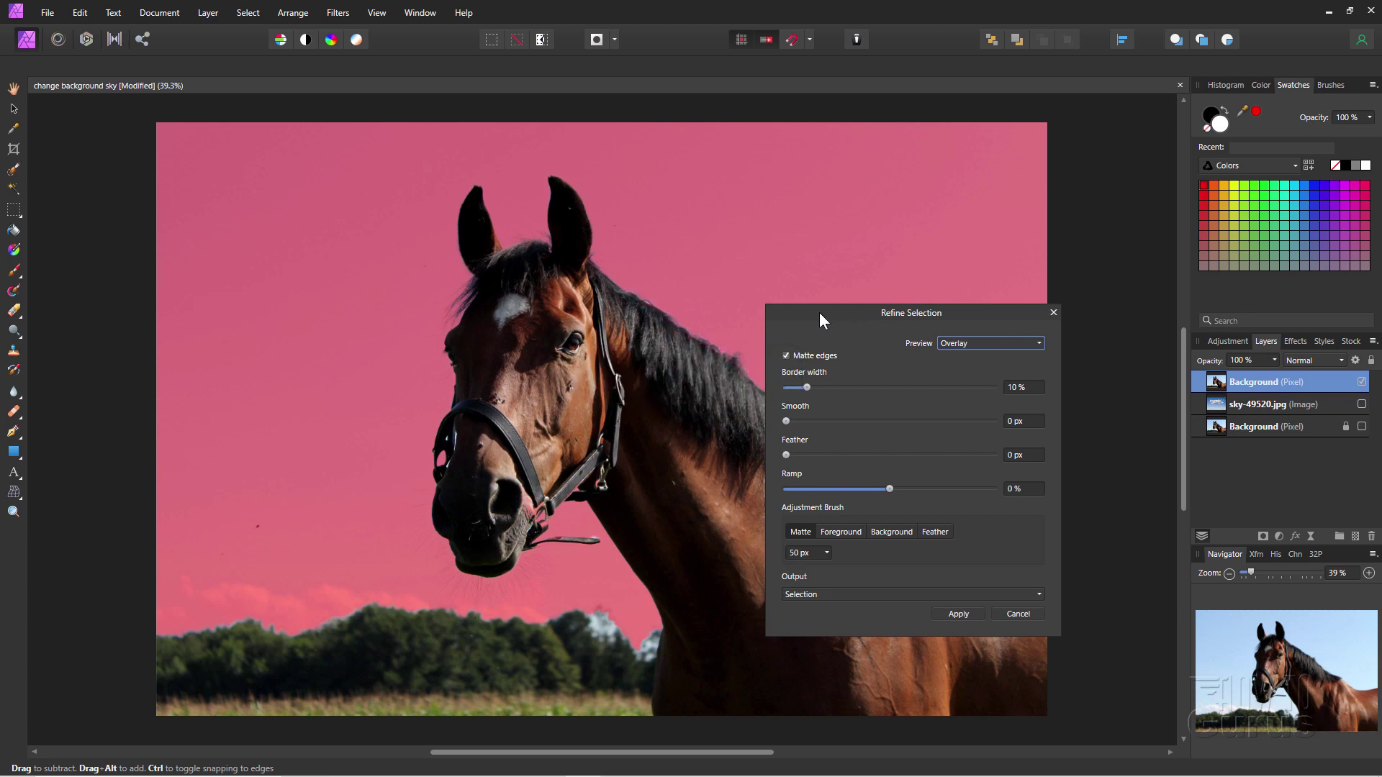
- Refine the selection edges along the mane, back, face, halter and underside of the neck with the 50 px Matte brush
{"action": "mouse_move", "coordinate": [823, 312]}
{"action": "left_mouse_down"}
{"action": "mouse_move", "coordinate": [974, 336]}
{"action": "mouse_move", "coordinate": [1025, 253]}
{"action": "mouse_move", "coordinate": [997, 152]}
{"action": "left_mouse_up"}
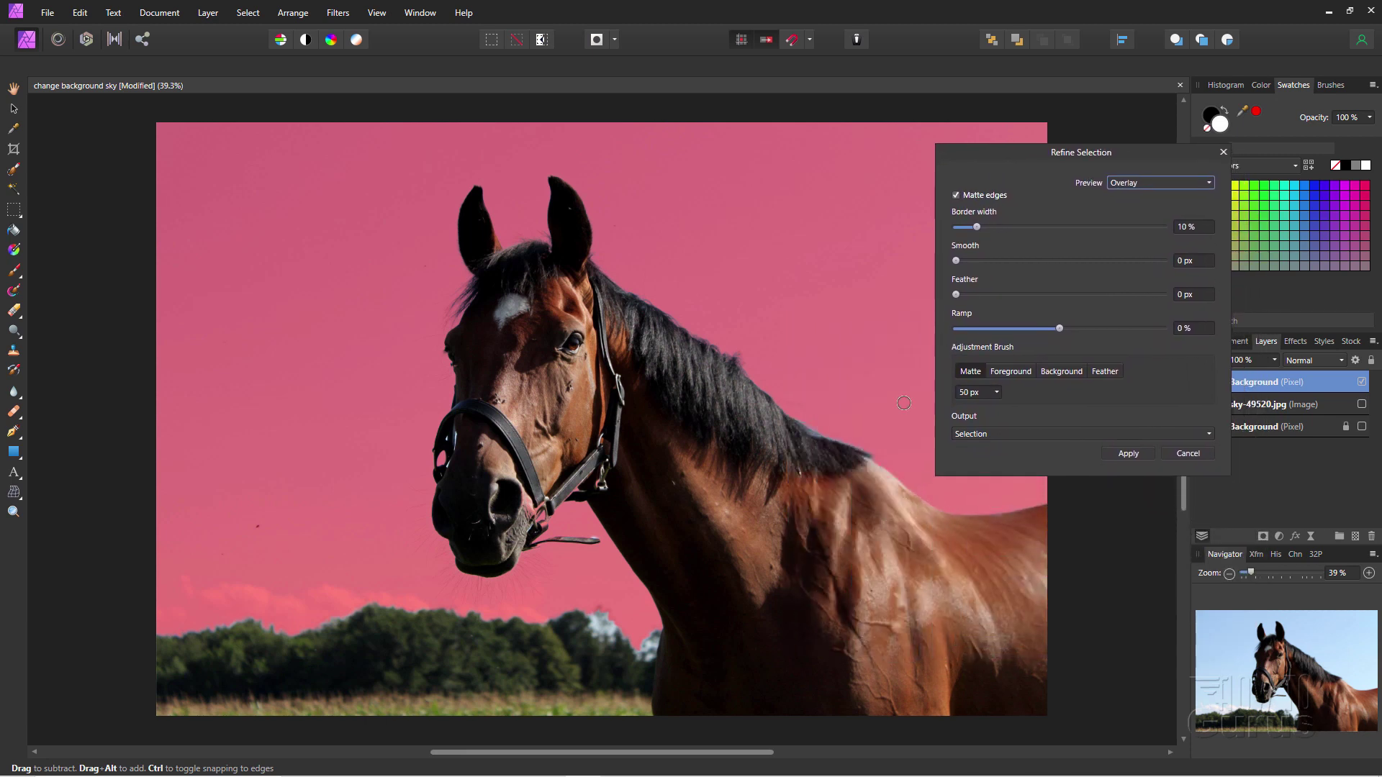
{"action": "left_click_drag", "start_coordinate": [762, 389], "coordinate": [868, 458]}
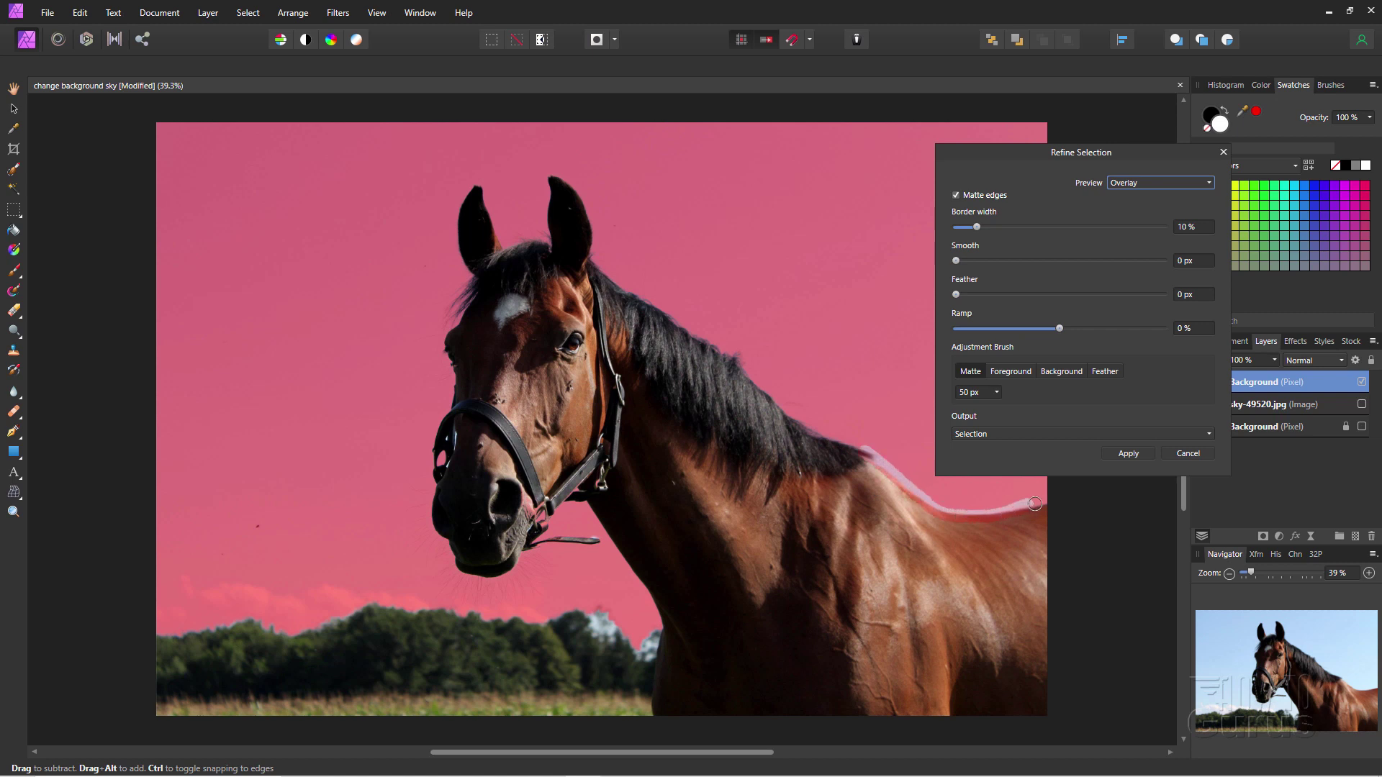
{"action": "left_click_drag", "start_coordinate": [461, 316], "coordinate": [452, 356]}
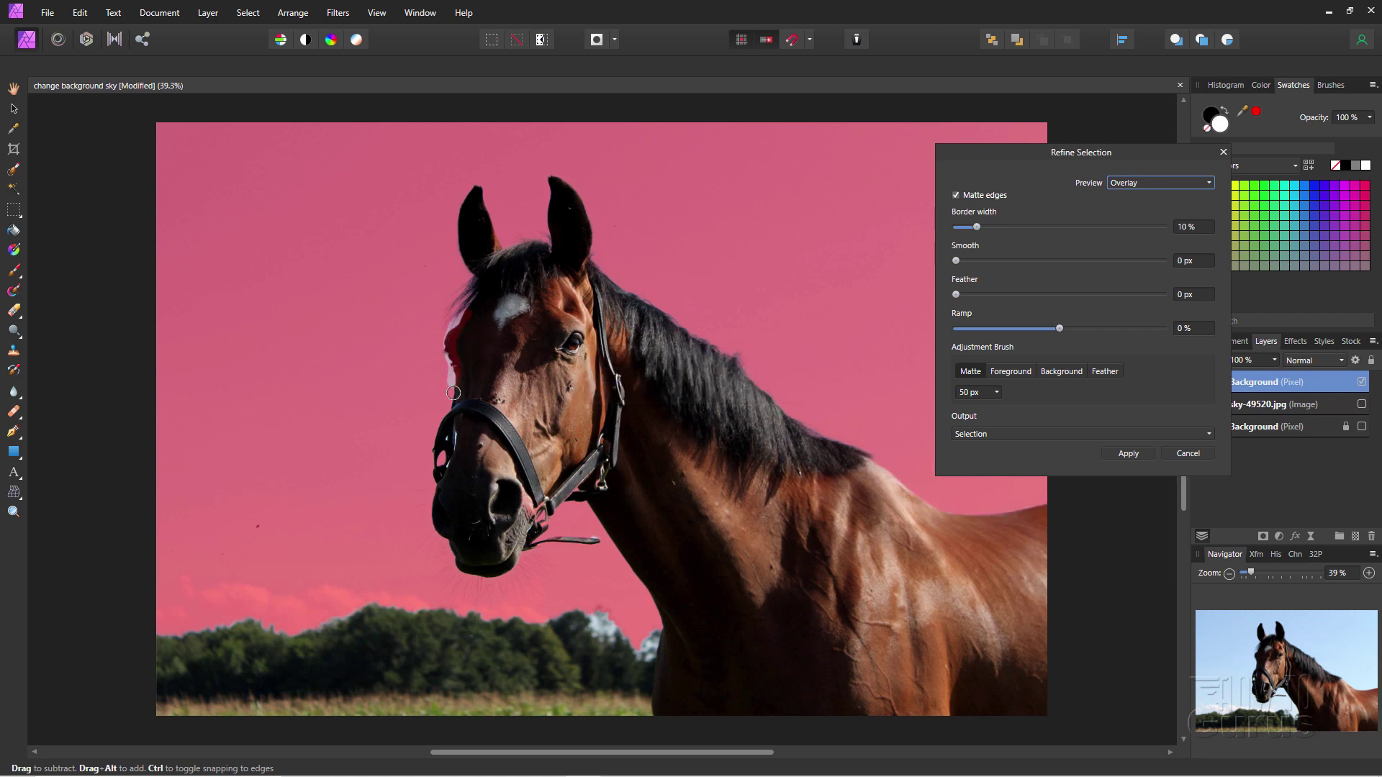
{"action": "left_click_drag", "start_coordinate": [437, 431], "coordinate": [426, 466]}
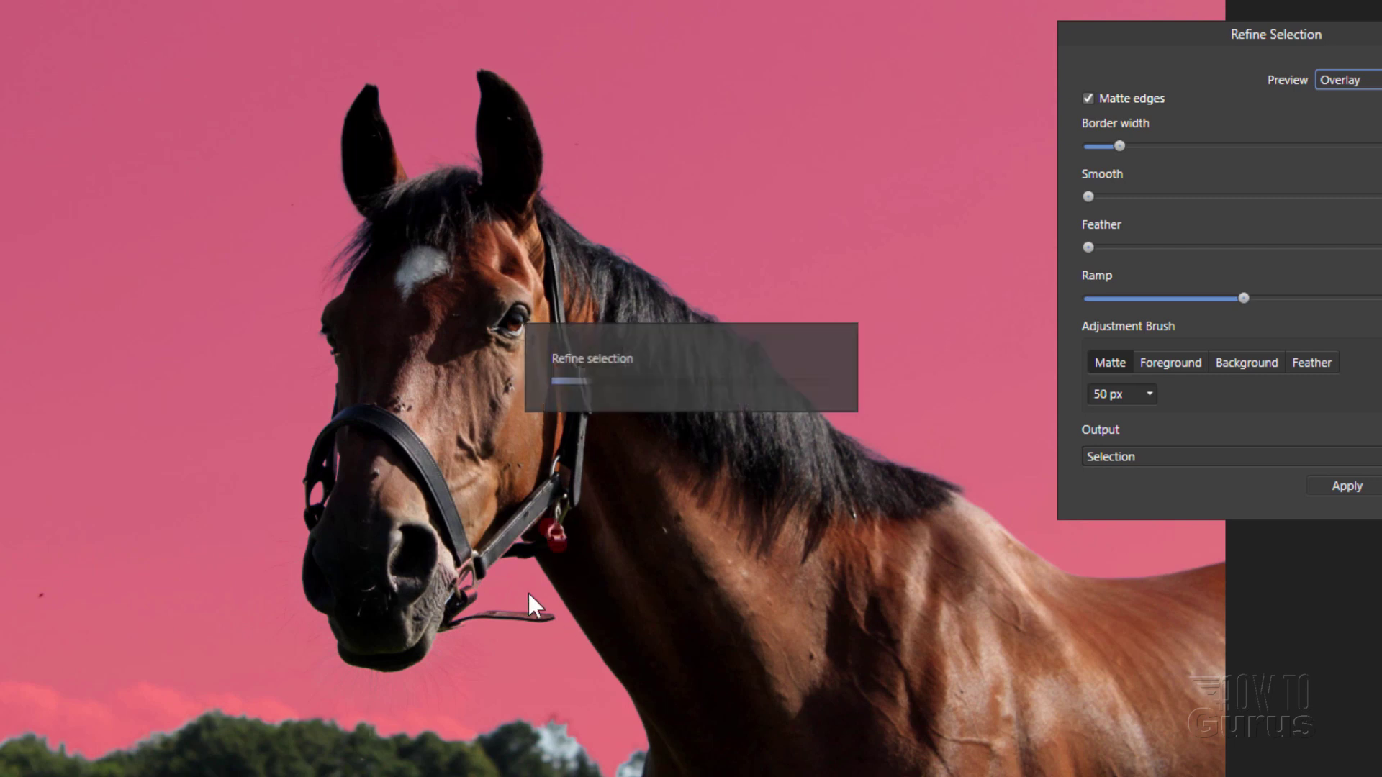
{"action": "left_click_drag", "start_coordinate": [551, 578], "coordinate": [569, 617]}
{"action": "left_click_drag", "start_coordinate": [601, 662], "coordinate": [640, 718]}
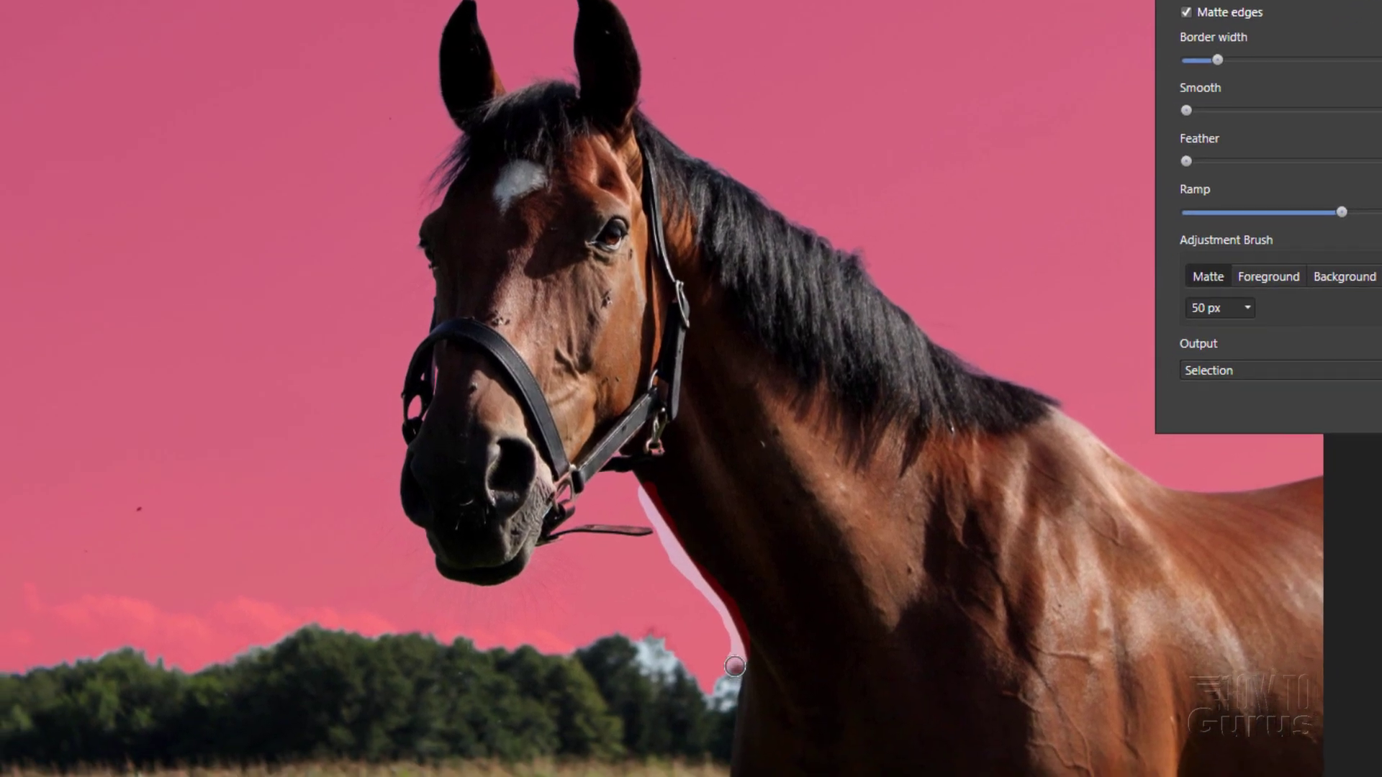
- Refine the gaps in the trees beside the horse's chest and the whole treetop edge with the Matte brush
{"action": "mouse_move", "coordinate": [726, 650]}
{"action": "left_mouse_down"}
{"action": "mouse_move", "coordinate": [746, 646]}
{"action": "mouse_move", "coordinate": [732, 685]}
{"action": "mouse_move", "coordinate": [752, 659]}
{"action": "mouse_move", "coordinate": [712, 619]}
{"action": "mouse_move", "coordinate": [734, 673]}
{"action": "mouse_move", "coordinate": [773, 673]}
{"action": "left_mouse_up"}
{"action": "mouse_move", "coordinate": [713, 635]}
{"action": "left_mouse_down"}
{"action": "mouse_move", "coordinate": [661, 604]}
{"action": "mouse_move", "coordinate": [696, 619]}
{"action": "mouse_move", "coordinate": [673, 622]}
{"action": "mouse_move", "coordinate": [733, 627]}
{"action": "mouse_move", "coordinate": [722, 611]}
{"action": "mouse_move", "coordinate": [680, 641]}
{"action": "left_mouse_up"}
{"action": "mouse_move", "coordinate": [716, 597]}
{"action": "left_mouse_down"}
{"action": "mouse_move", "coordinate": [720, 625]}
{"action": "mouse_move", "coordinate": [774, 669]}
{"action": "left_mouse_up"}
{"action": "left_click_drag", "start_coordinate": [734, 580], "coordinate": [774, 640]}
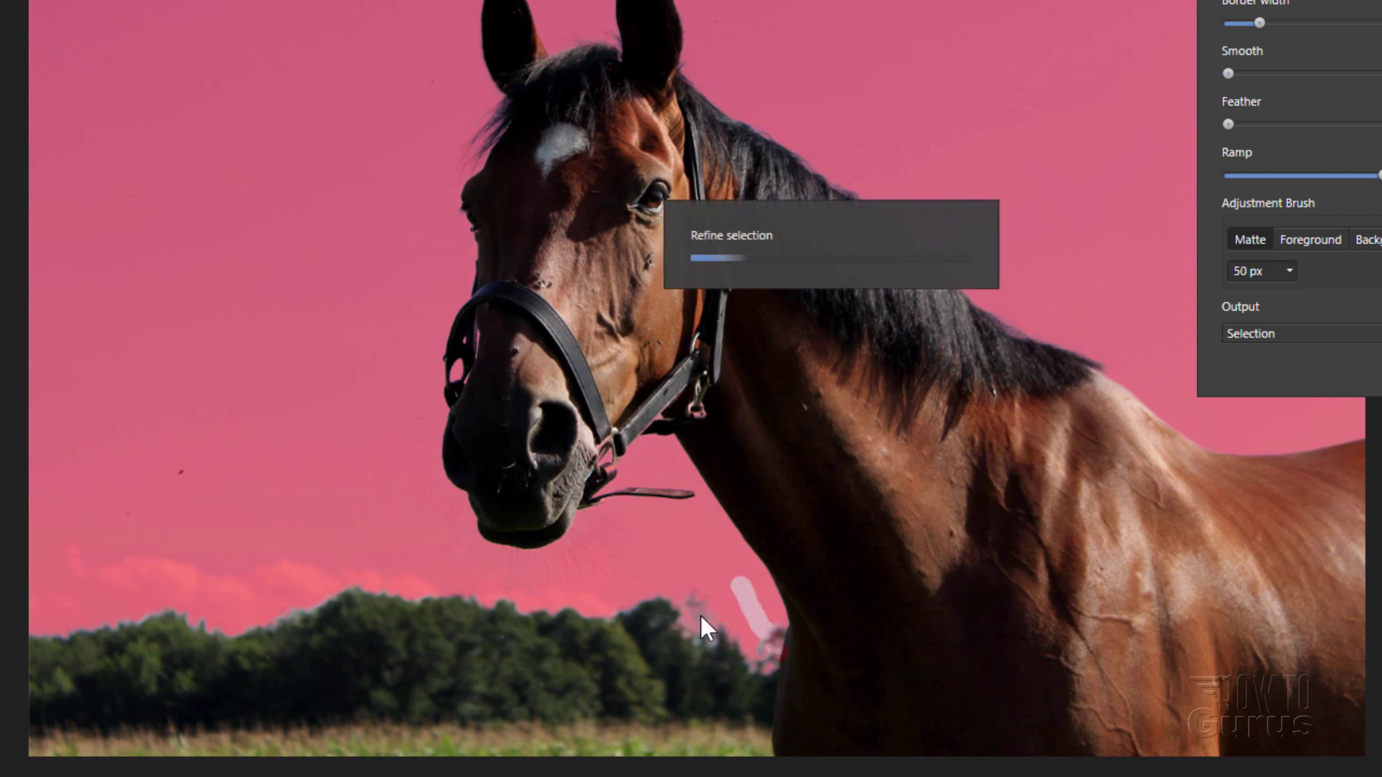
{"action": "mouse_move", "coordinate": [661, 596]}
{"action": "left_mouse_down"}
{"action": "mouse_move", "coordinate": [586, 611]}
{"action": "mouse_move", "coordinate": [354, 590]}
{"action": "mouse_move", "coordinate": [274, 618]}
{"action": "mouse_move", "coordinate": [162, 609]}
{"action": "mouse_move", "coordinate": [65, 631]}
{"action": "left_mouse_up"}
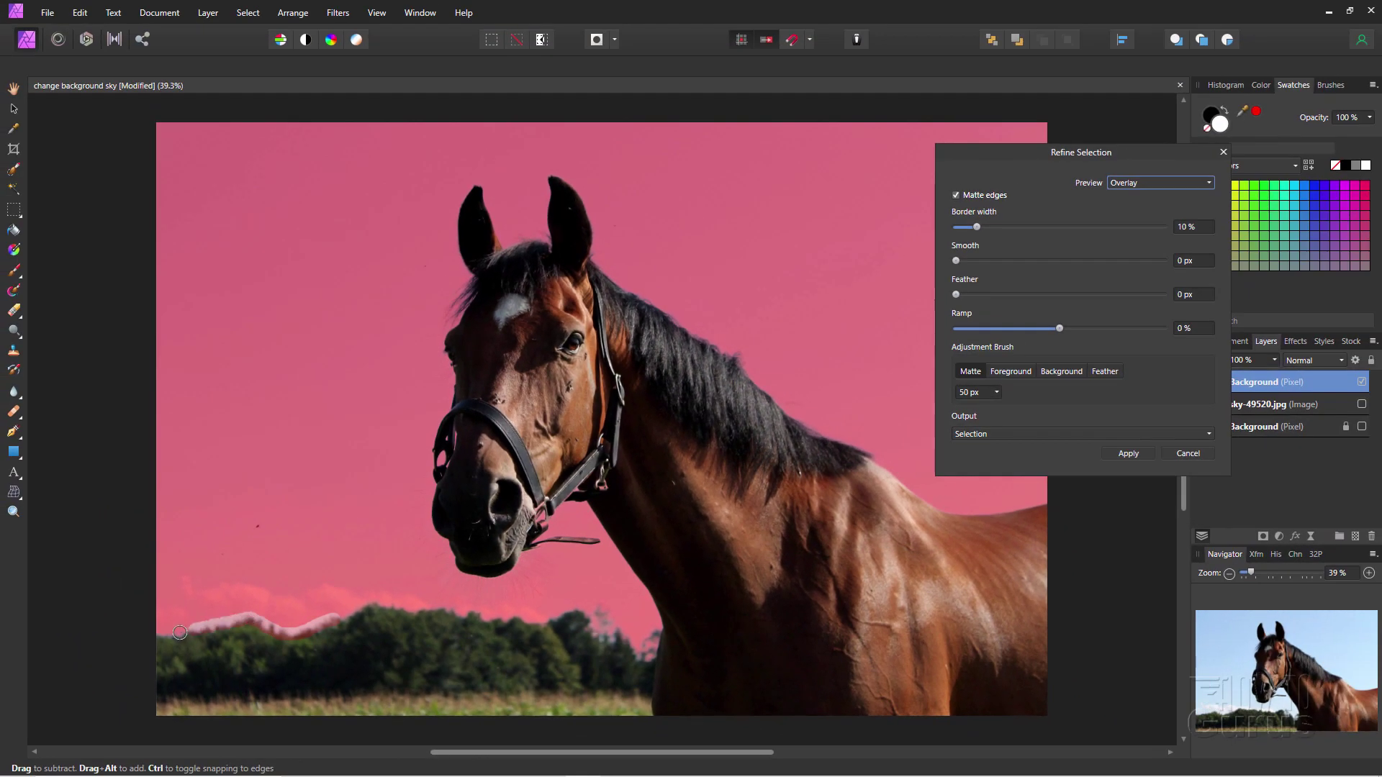
{"action": "left_click_drag", "start_coordinate": [180, 632], "coordinate": [151, 636]}
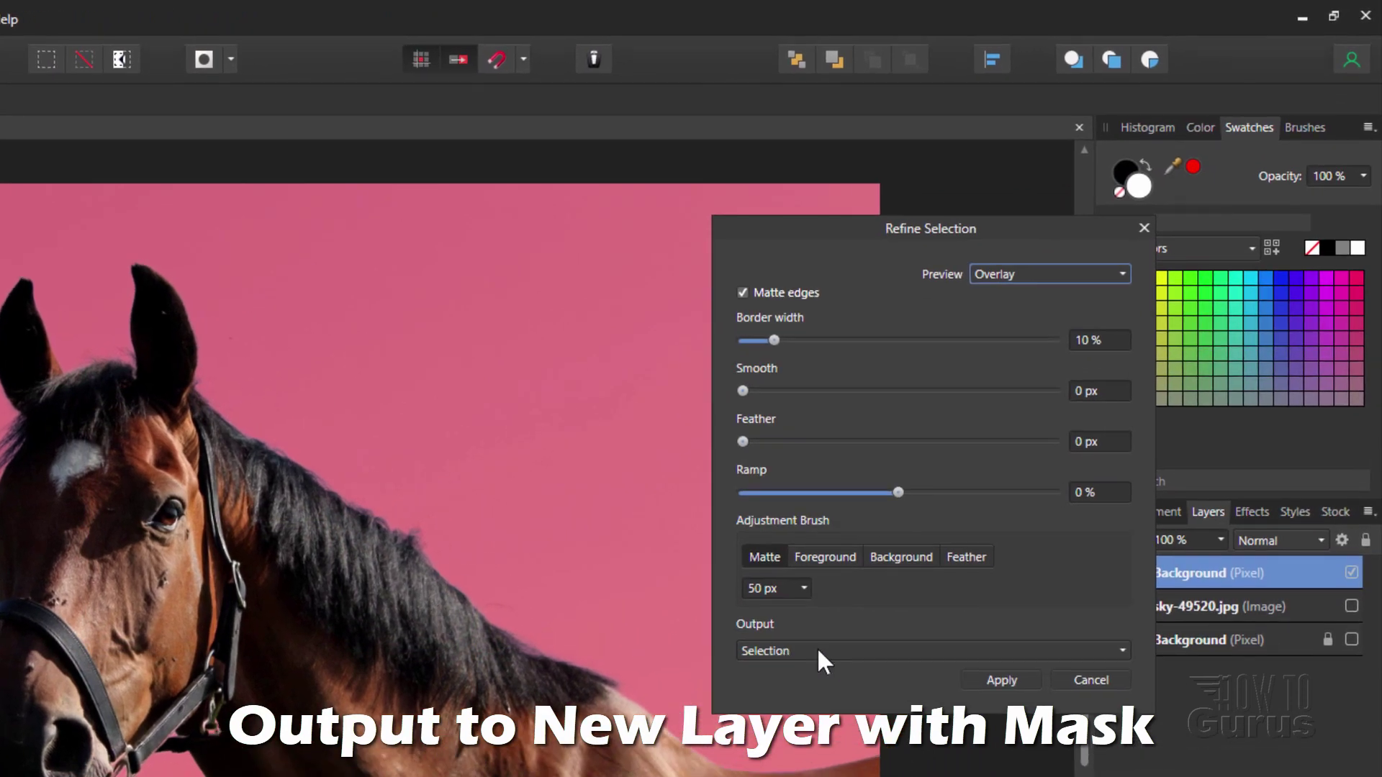
- Output the refined selection as a new layer with mask and show the sky-49520.jpg layer behind it
{"action": "left_click", "coordinate": [819, 648]}
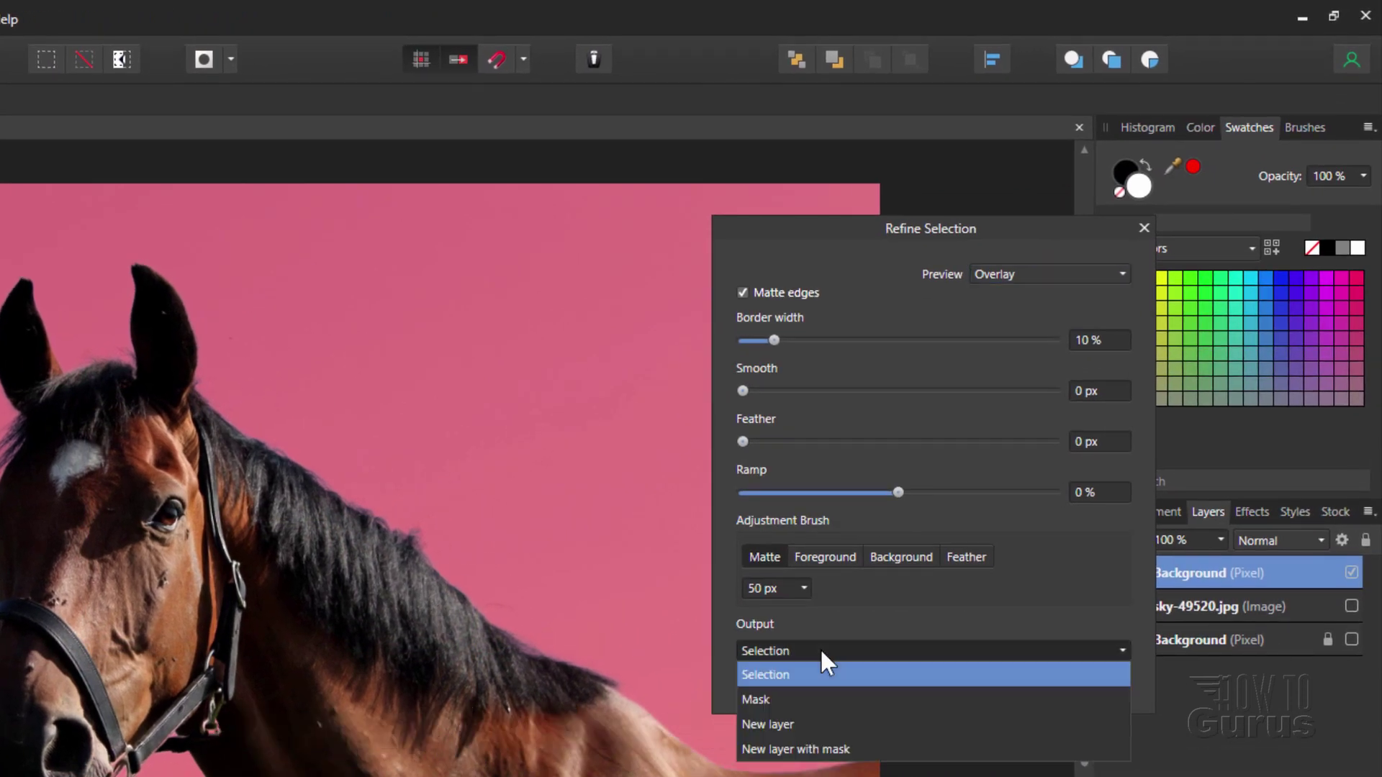
{"action": "left_click", "coordinate": [790, 746]}
{"action": "left_click", "coordinate": [993, 678]}
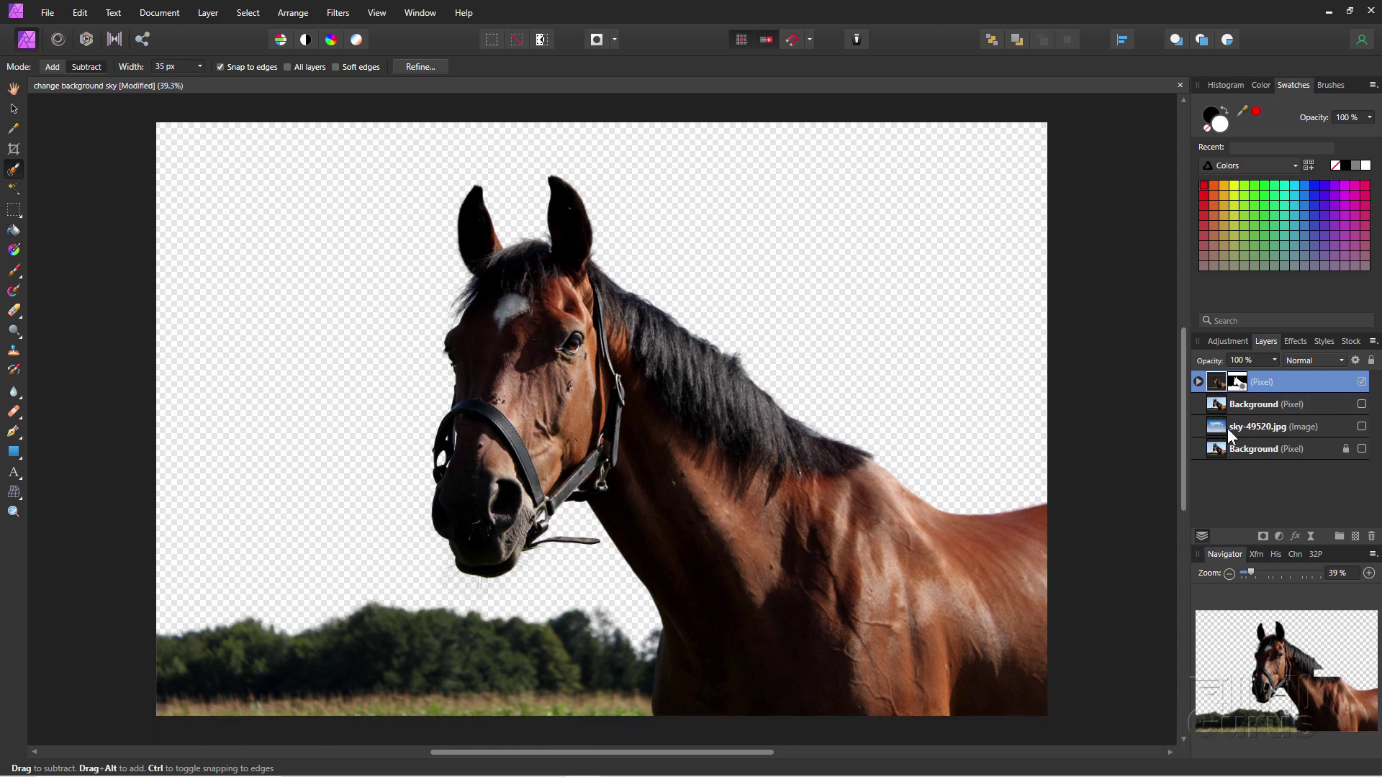
{"action": "left_click", "coordinate": [1362, 426]}
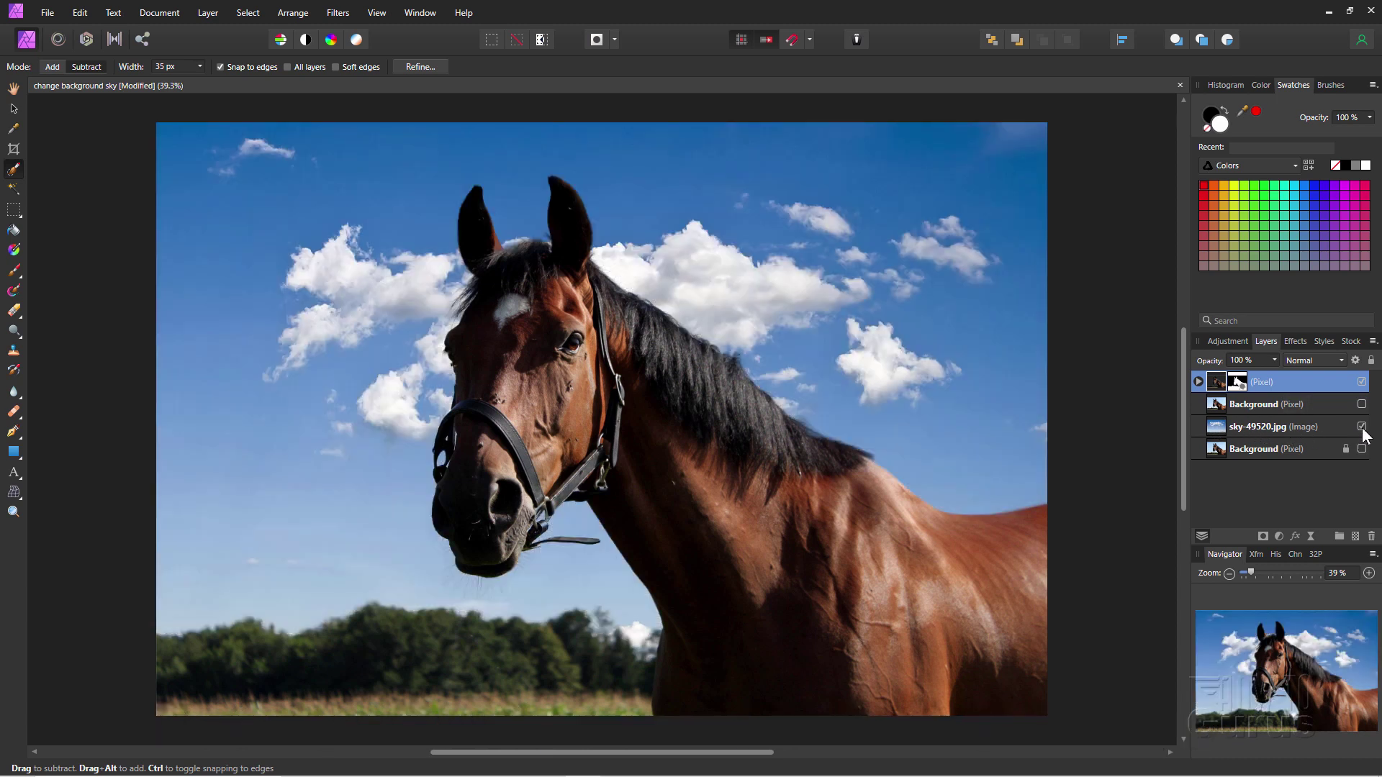